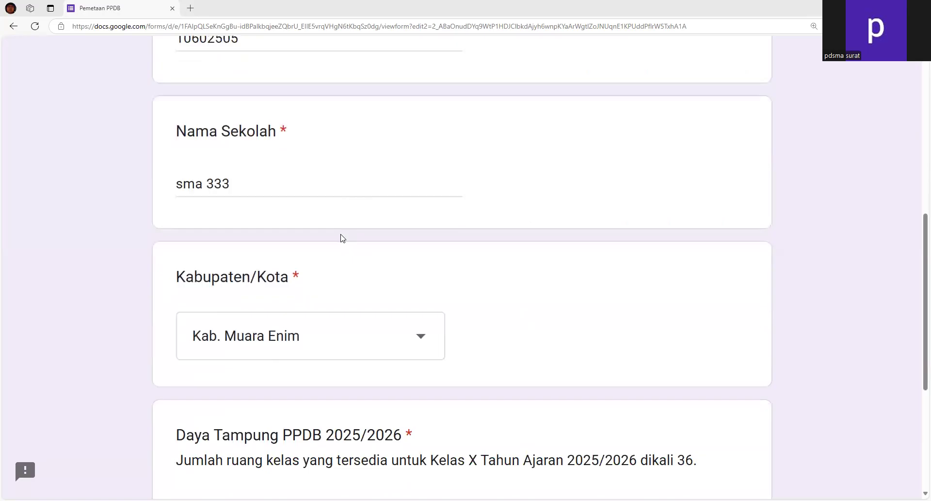
Replace the school name (Nama Sekolah) answer with SMAN 7 MUARA ENIM
{"action": "scroll", "coordinate": [341, 245], "scroll_direction": "up", "scroll_amount": 5}
{"action": "scroll", "coordinate": [341, 245], "scroll_direction": "up", "scroll_amount": 3}
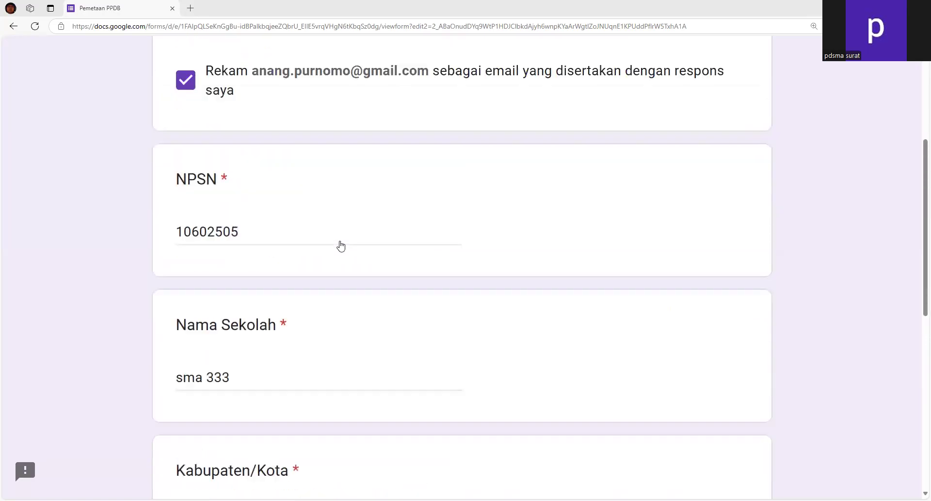
{"action": "scroll", "coordinate": [200, 291], "scroll_direction": "down", "scroll_amount": 2}
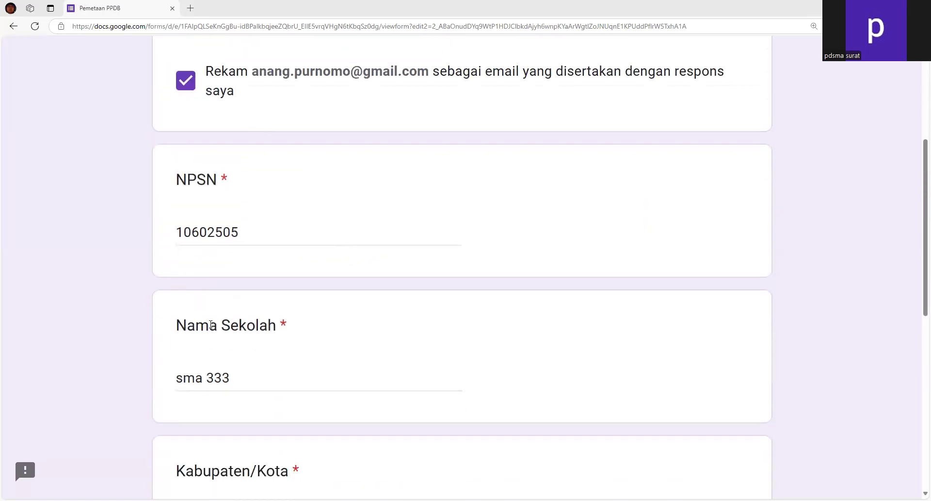
{"action": "scroll", "coordinate": [255, 381], "scroll_direction": "down", "scroll_amount": 1}
{"action": "scroll", "coordinate": [256, 384], "scroll_direction": "down", "scroll_amount": 1}
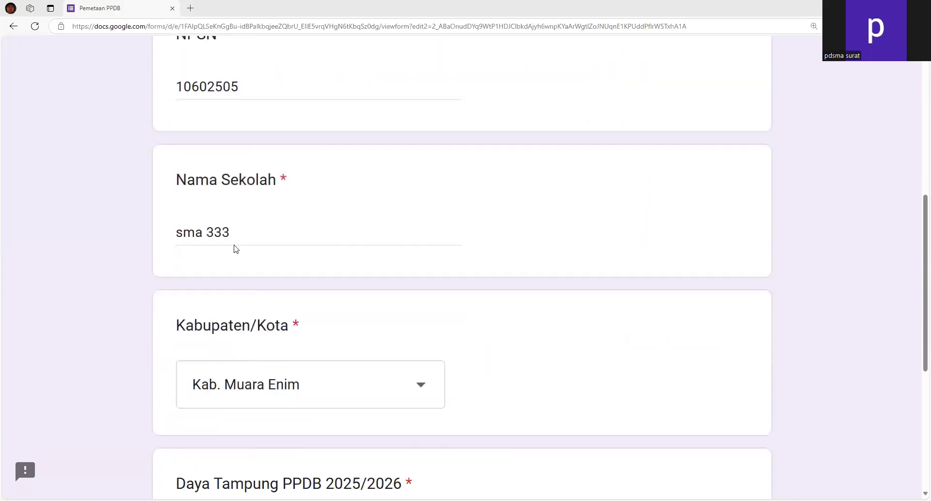
{"action": "triple_click", "coordinate": [237, 234]}
{"action": "type", "text": "S"}
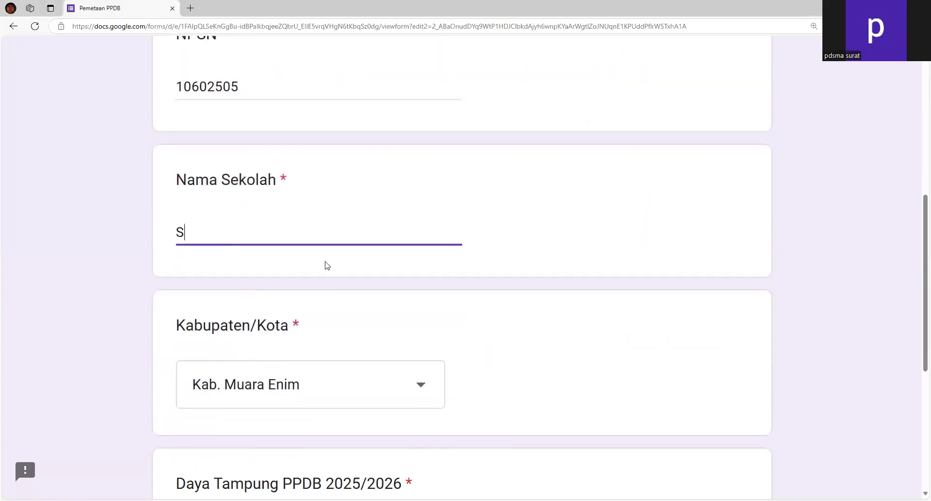
{"action": "type", "text": "MAN 7 MUARA ENIM"}
Set Daya Tampung PPDB 2025/2026 to 360 and continue to the form's following section
{"action": "scroll", "coordinate": [327, 266], "scroll_direction": "down", "scroll_amount": 5}
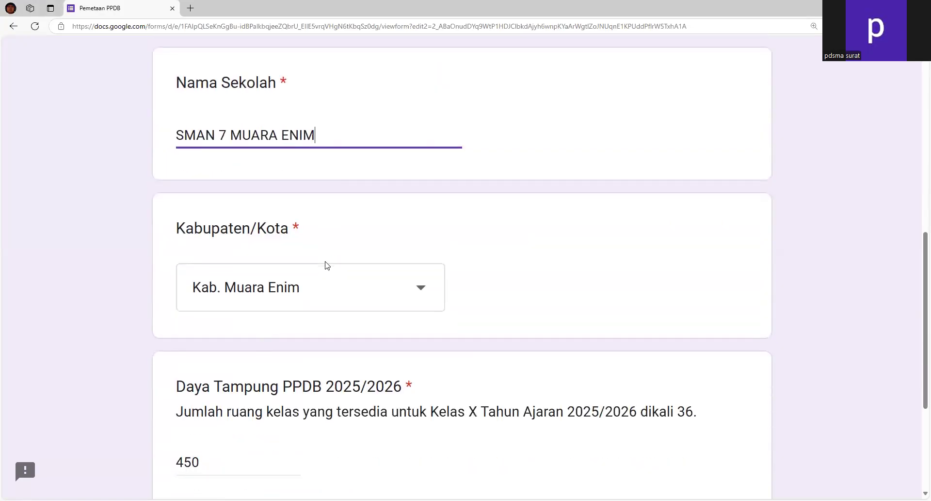
{"action": "left_click_drag", "start_coordinate": [252, 313], "coordinate": [141, 328]}
{"action": "type", "text": "360"}
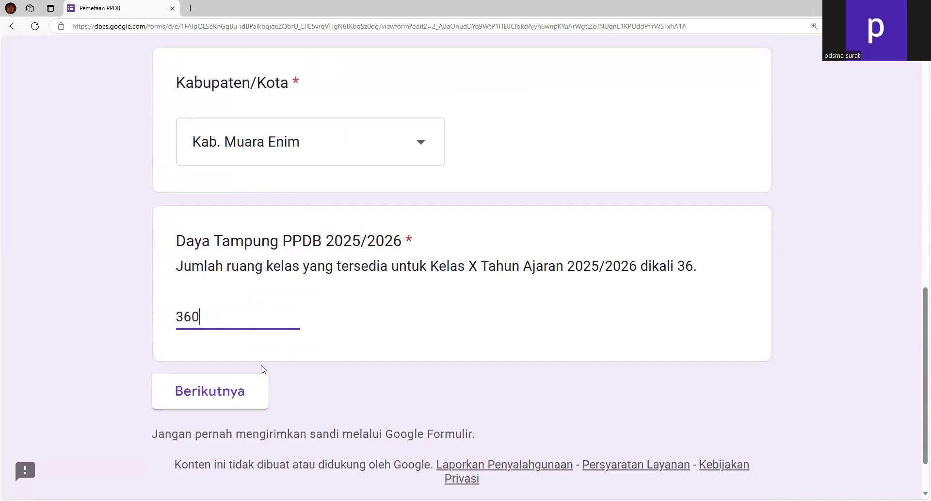
{"action": "left_click", "coordinate": [226, 388]}
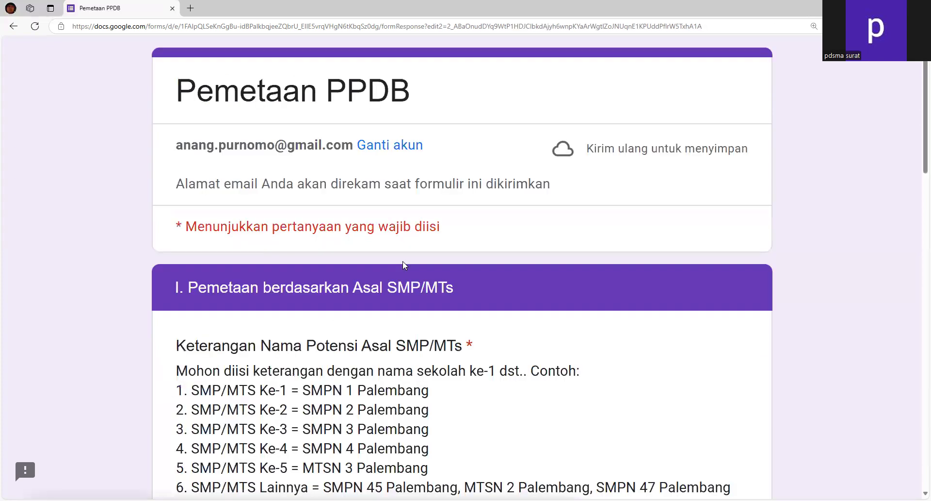
Replace the answer under Keterangan Nama Potensi Asal SMP/MTs with "1. SMPN 1 MUARA ENIM"
{"action": "scroll", "coordinate": [403, 261], "scroll_direction": "down", "scroll_amount": 3}
{"action": "scroll", "coordinate": [395, 263], "scroll_direction": "down", "scroll_amount": 2}
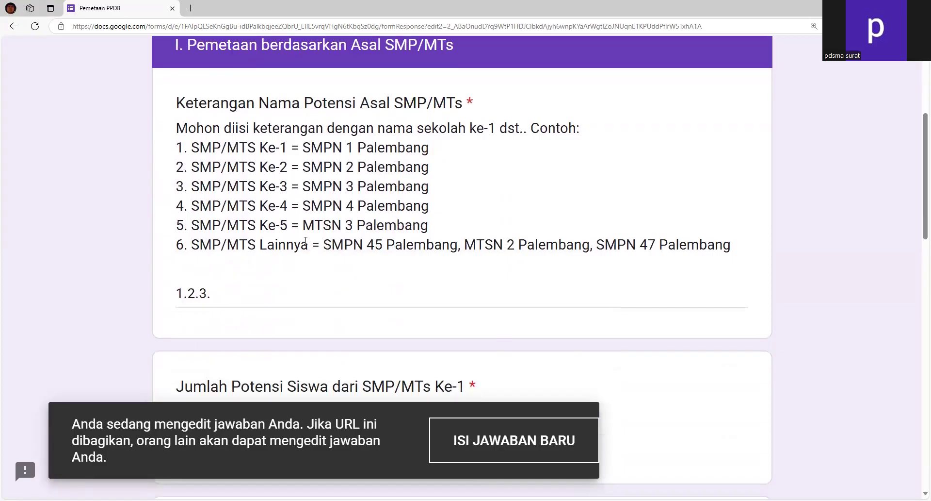
{"action": "left_click", "coordinate": [236, 298]}
{"action": "key", "text": "ctrl+a"}
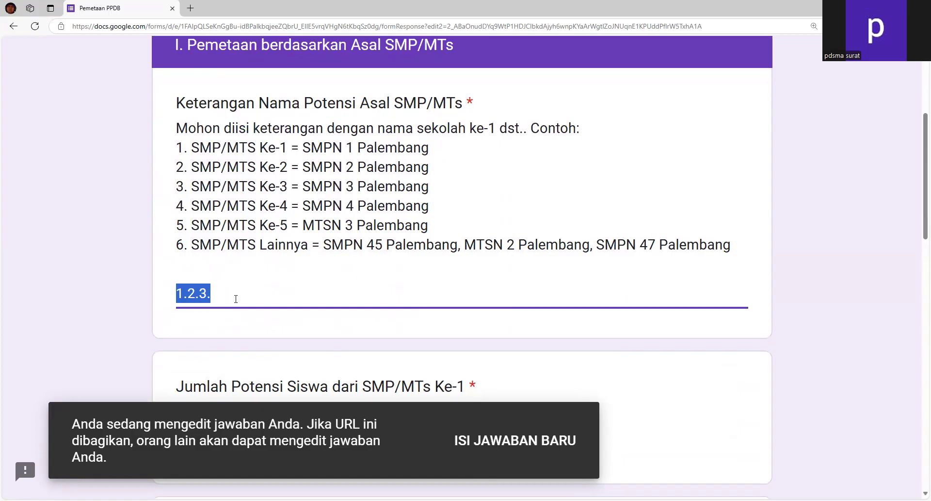
{"action": "type", "text": "1. SM"}
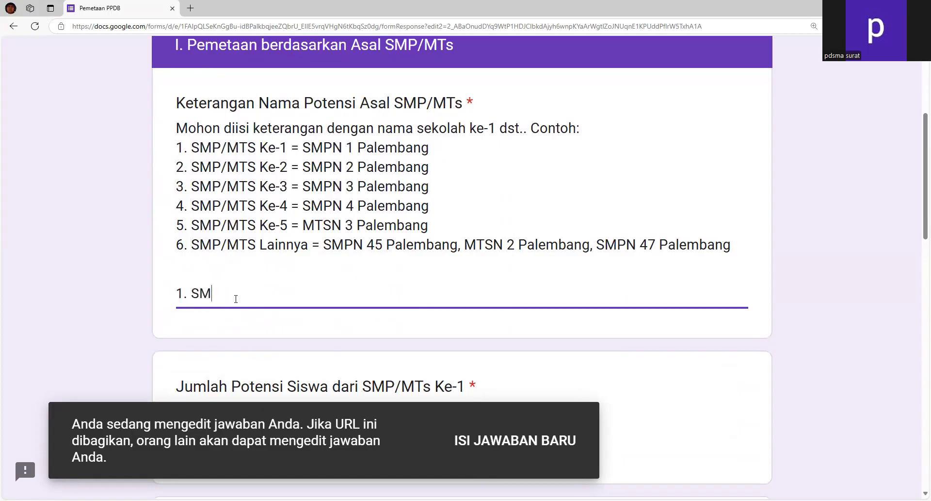
{"action": "type", "text": "PN 1 MUARA ENIM"}
Copy the school name from entry 1 and paste it on a new line as entry 2
{"action": "key", "text": "ctrl+shift+Left"}
{"action": "key", "text": "ctrl+shift+Left"}
{"action": "key", "text": "ctrl+shift+Left"}
{"action": "key", "text": "ctrl+shift+Left"}
{"action": "key", "text": "ctrl+c"}
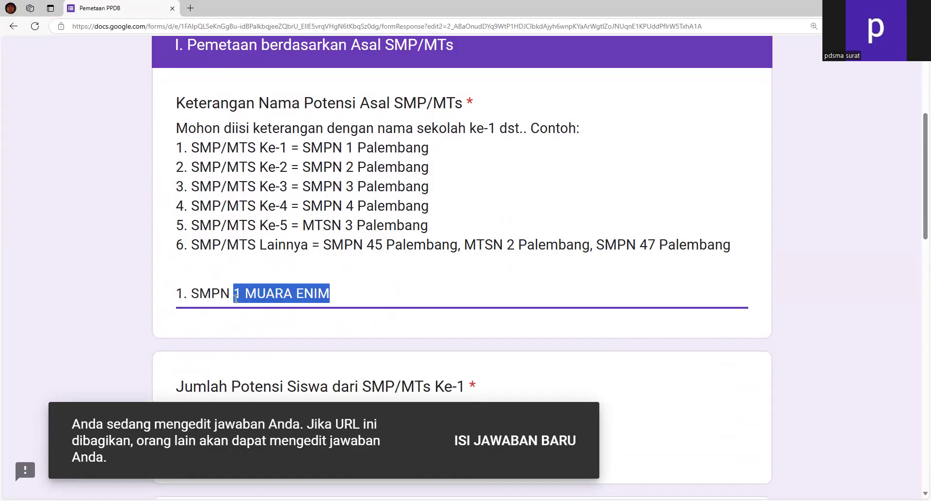
{"action": "key", "text": "ctrl+Right"}
{"action": "key", "text": "ctrl+Right"}
{"action": "key", "text": "ctrl+Right"}
{"action": "key", "text": "ctrl+Right"}
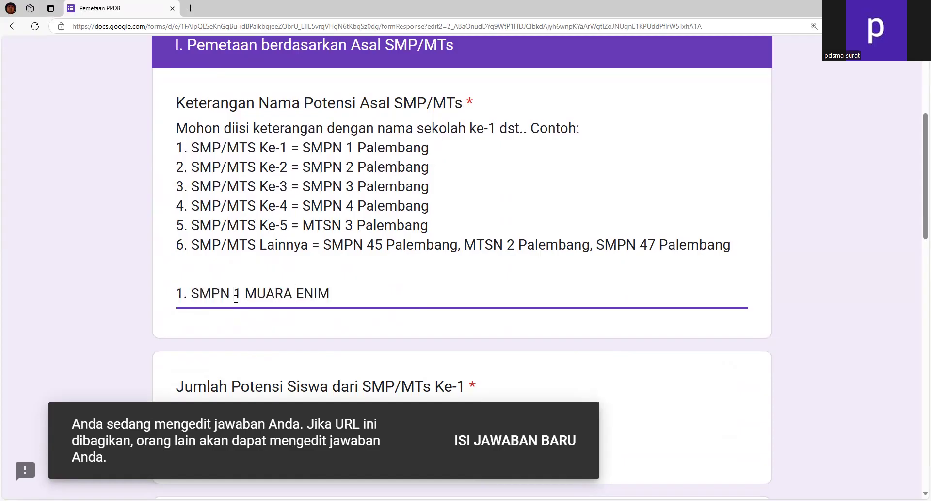
{"action": "key", "text": "Return"}
{"action": "type", "text": "2."}
{"action": "key", "text": "ctrl+v"}
Change the school number in entry 2 so it reads SMPN 3 MUARA ENIM
{"action": "key", "text": "ctrl+Left"}
{"action": "key", "text": "ctrl+Left"}
{"action": "key", "text": "ctrl+Left"}
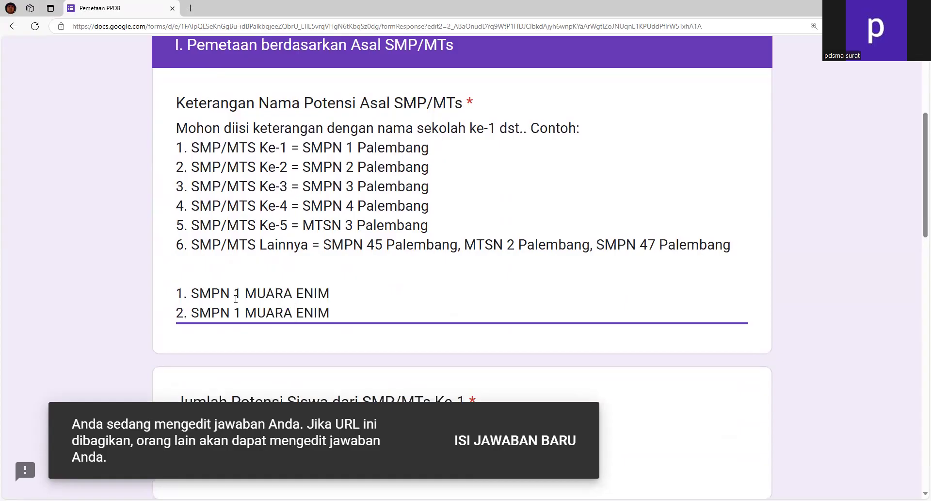
{"action": "key", "text": "shift+Right"}
{"action": "type", "text": "3"}
{"action": "key", "text": "ctrl+Right"}
{"action": "key", "text": "ctrl+Right"}
Add entries 3 to 6 on separate lines, each reading SMPN 1 MUARA ENIM
{"action": "key", "text": "Return"}
{"action": "type", "text": "3."}
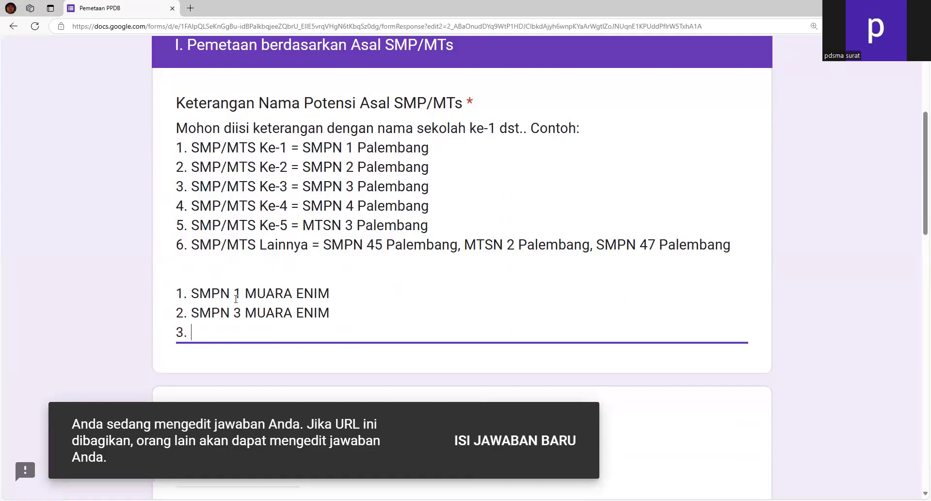
{"action": "key", "text": "ctrl+v"}
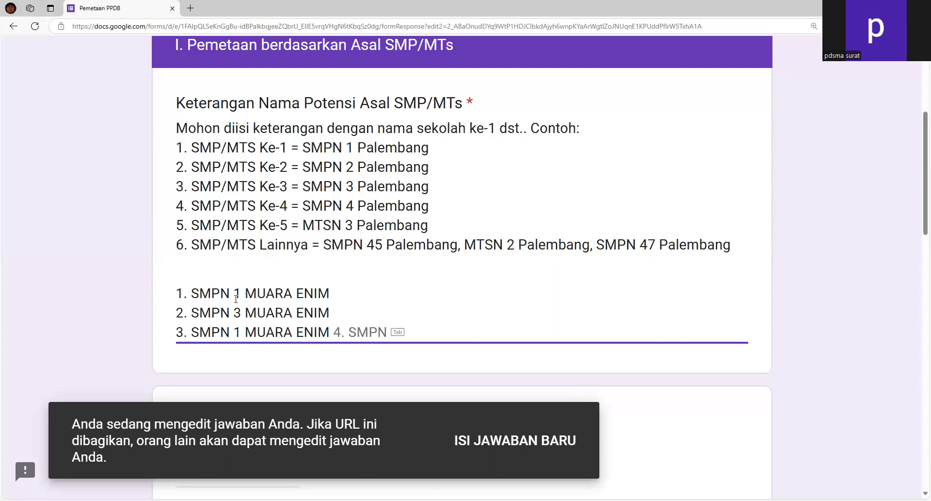
{"action": "key", "text": "Return"}
{"action": "type", "text": "4."}
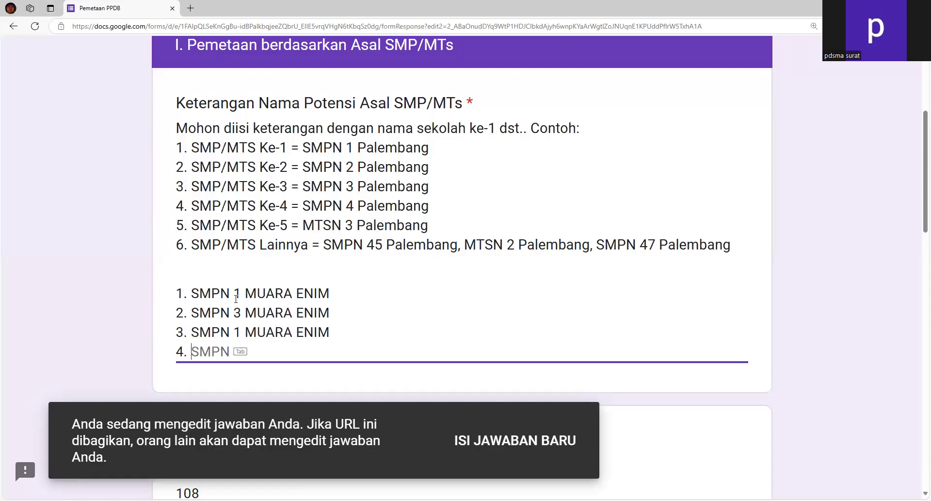
{"action": "key", "text": "ctrl+v"}
{"action": "key", "text": "Return"}
{"action": "type", "text": "5."}
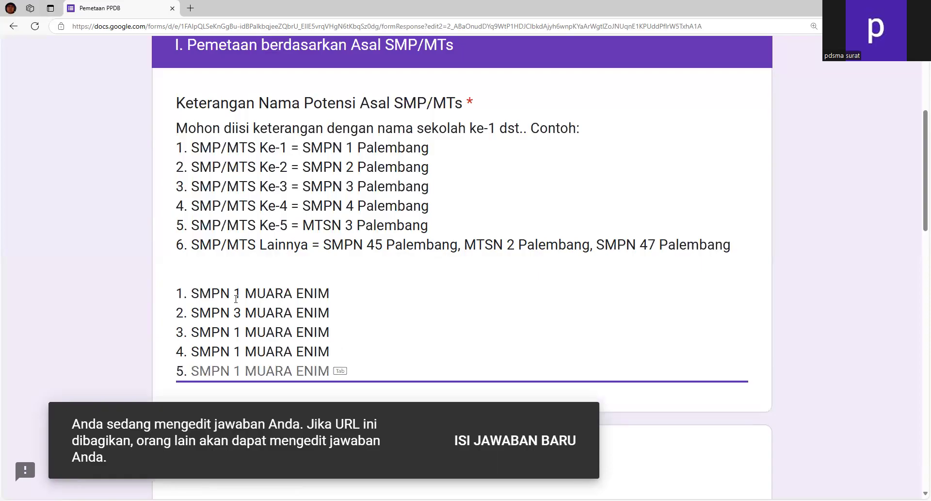
{"action": "key", "text": "Tab"}
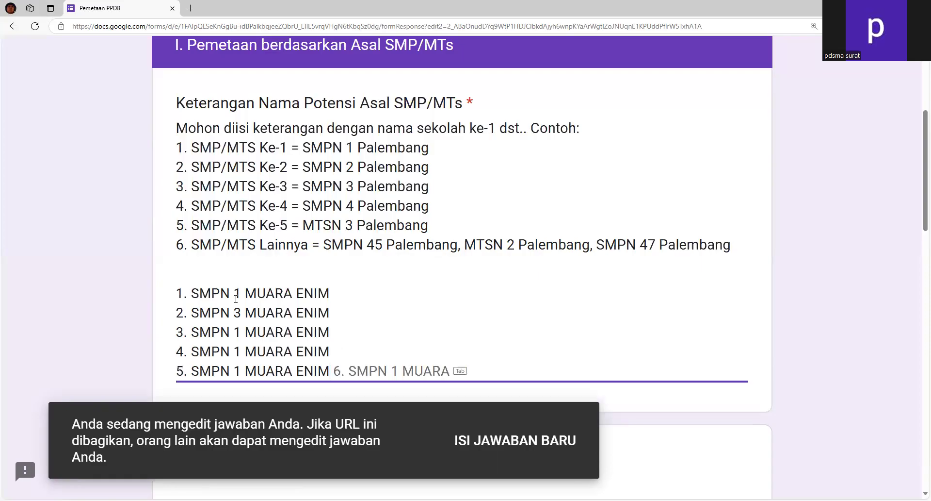
{"action": "key", "text": "Return"}
{"action": "type", "text": "6."}
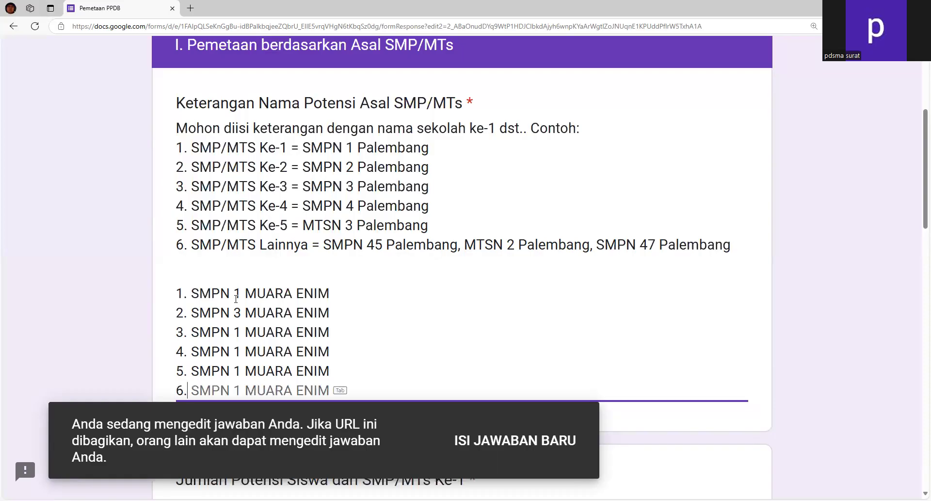
{"action": "key", "text": "Tab"}
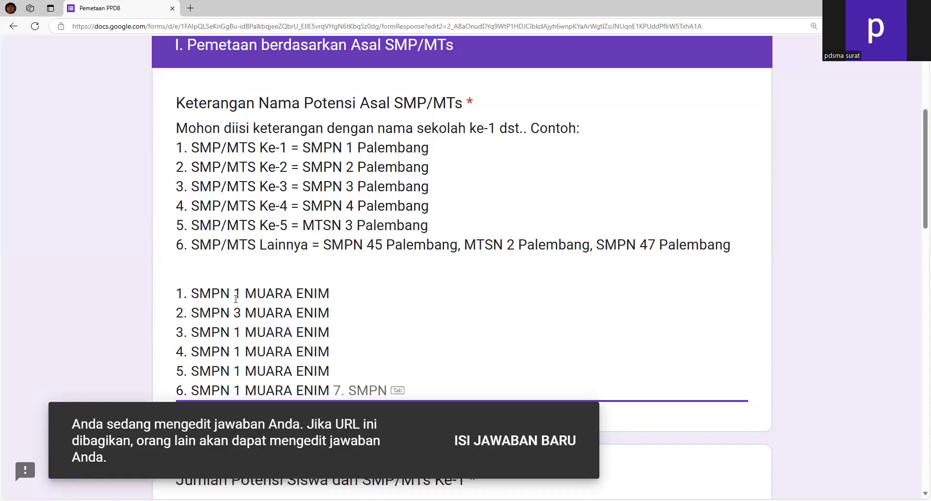
Change the school type in entry 3 so it reads MTSN 1 MUARA ENIM
{"action": "key", "text": "Up"}
{"action": "key", "text": "Up"}
{"action": "key", "text": "Up"}
{"action": "key", "text": "Up"}
{"action": "key", "text": "ctrl+Left"}
{"action": "key", "text": "ctrl+Left"}
{"action": "key", "text": "Down"}
{"action": "key", "text": "ctrl+Left"}
{"action": "key", "text": "ctrl+Left"}
{"action": "key", "text": "Right"}
{"action": "key", "text": "Left"}
{"action": "key", "text": "shift+Right"}
{"action": "key", "text": "shift+Right"}
{"action": "key", "text": "shift+Right"}
{"action": "type", "text": "MTS"}
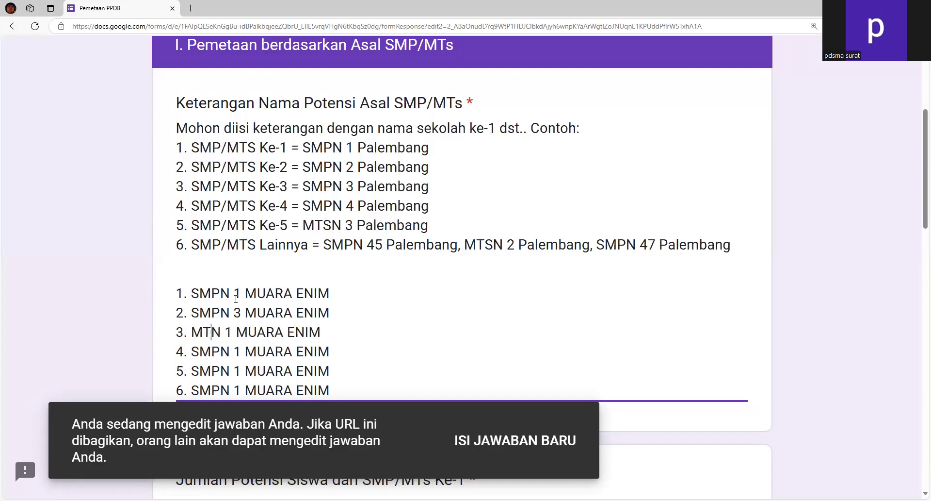
Change the school in entry 4 to MTSN 3 MUARA ENIM
{"action": "key", "text": "Down"}
{"action": "key", "text": "Left"}
{"action": "key", "text": "Left"}
{"action": "key", "text": "Left"}
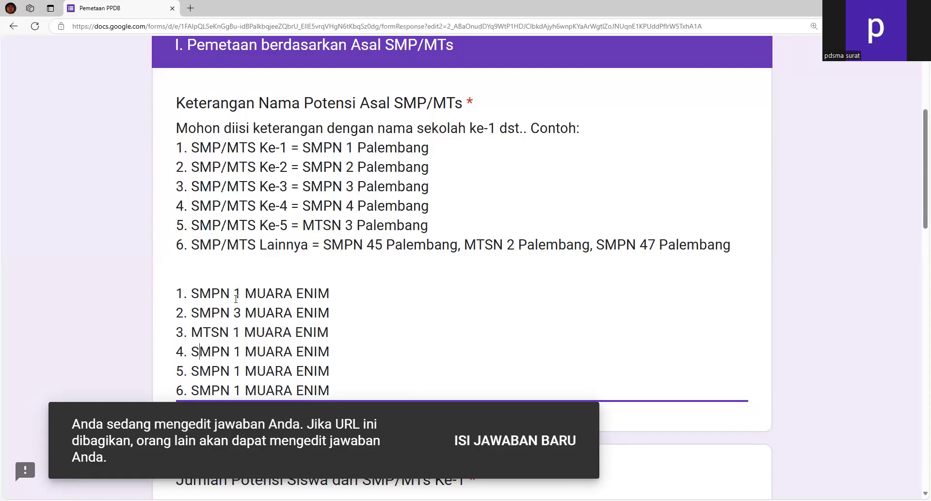
{"action": "key", "text": "shift+Right"}
{"action": "key", "text": "shift+Right"}
{"action": "key", "text": "shift+Right"}
{"action": "key", "text": "shift+Right"}
{"action": "type", "text": "MTSN"}
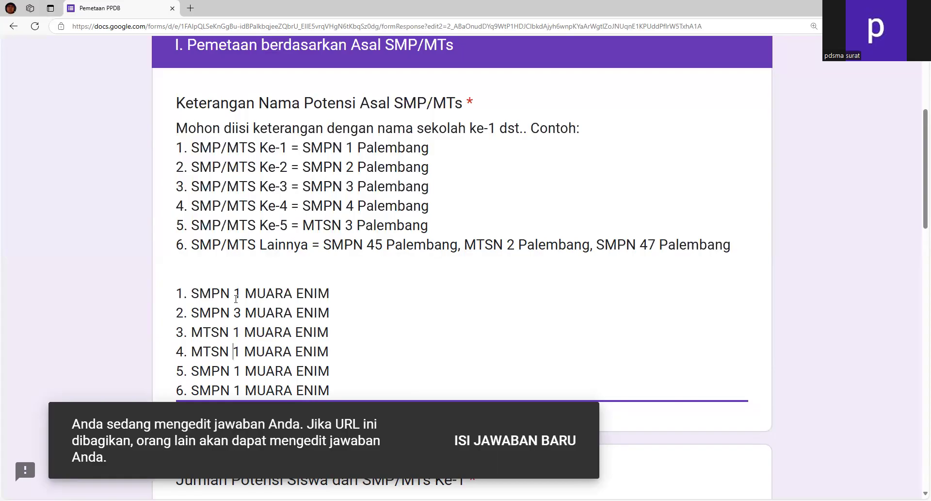
{"action": "key", "text": "Right"}
{"action": "key", "text": "shift+Right"}
{"action": "type", "text": "3"}
Change the school number in entry 5 so it reads SMPN 8 MUARA ENIM
{"action": "key", "text": "Down"}
{"action": "key", "text": "Down"}
{"action": "key", "text": "Up"}
{"action": "key", "text": "Left"}
{"action": "key", "text": "Left"}
{"action": "key", "text": "Right"}
{"action": "key", "text": "shift+Right"}
{"action": "type", "text": "8"}
Append ", SMP BINA SWASTA" to the end of entry 6 in the school list
{"action": "scroll", "coordinate": [236, 299], "scroll_direction": "down", "scroll_amount": 3}
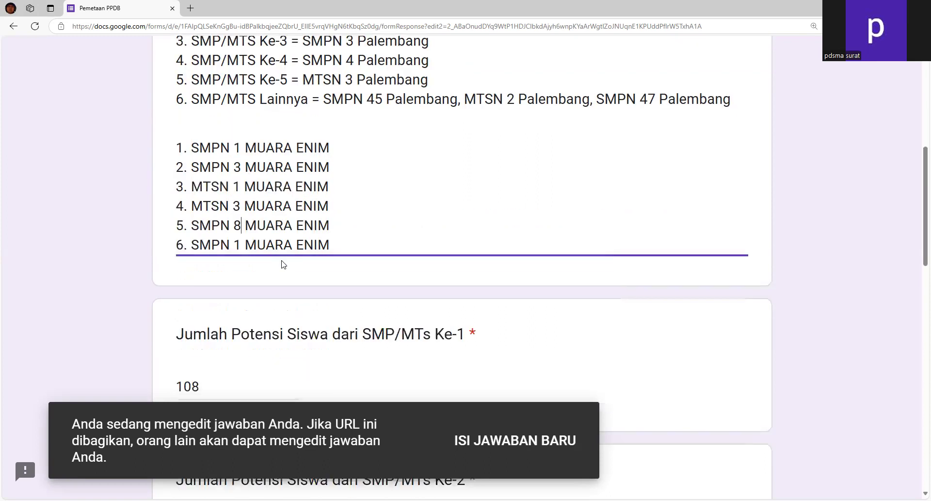
{"action": "left_click", "coordinate": [383, 250]}
{"action": "type", "text": ", SMP BINA SWASTA"}
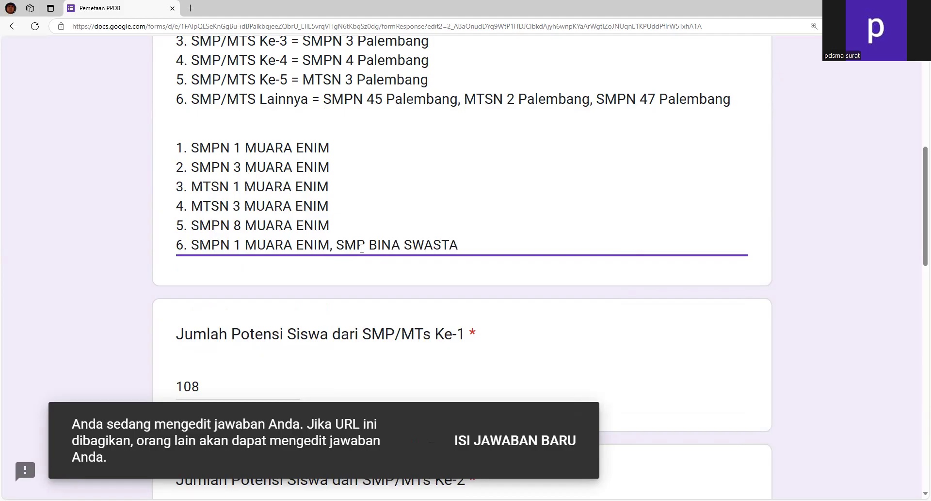
Review the six numbered school entries against the example format in the question's description
{"action": "scroll", "coordinate": [362, 248], "scroll_direction": "up", "scroll_amount": 2}
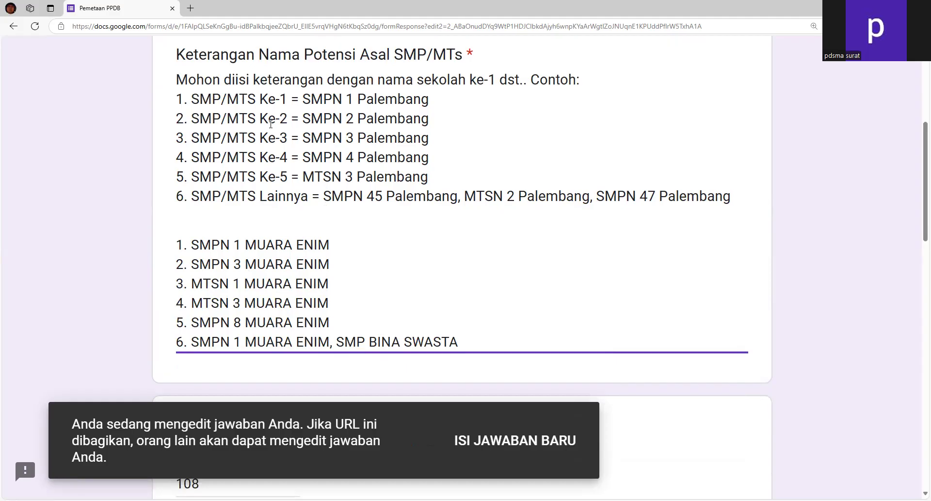
{"action": "left_click", "coordinate": [246, 244]}
{"action": "scroll", "coordinate": [322, 284], "scroll_direction": "down", "scroll_amount": 2}
{"action": "left_click_drag", "start_coordinate": [330, 226], "coordinate": [159, 148]}
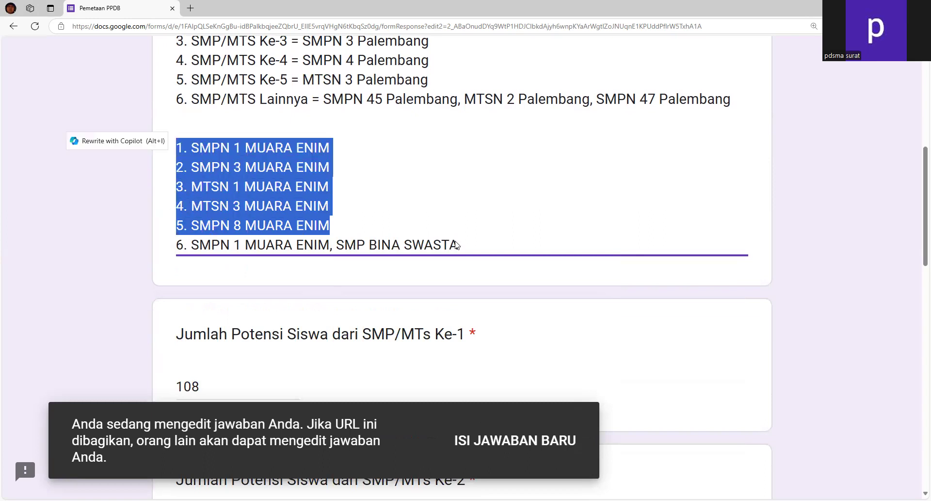
{"action": "left_click", "coordinate": [461, 245]}
{"action": "left_click", "coordinate": [378, 102]}
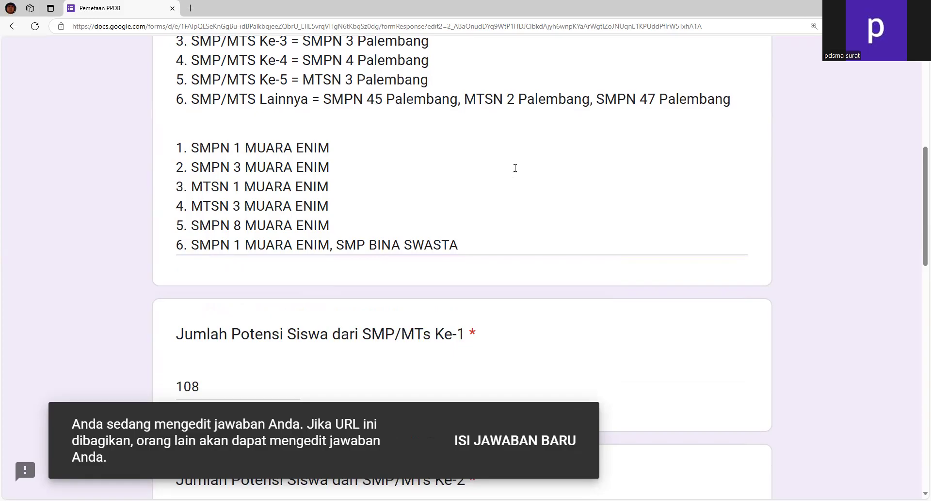
{"action": "scroll", "coordinate": [485, 242], "scroll_direction": "down", "scroll_amount": 2}
{"action": "scroll", "coordinate": [482, 243], "scroll_direction": "up", "scroll_amount": 2}
{"action": "scroll", "coordinate": [482, 243], "scroll_direction": "down", "scroll_amount": 3}
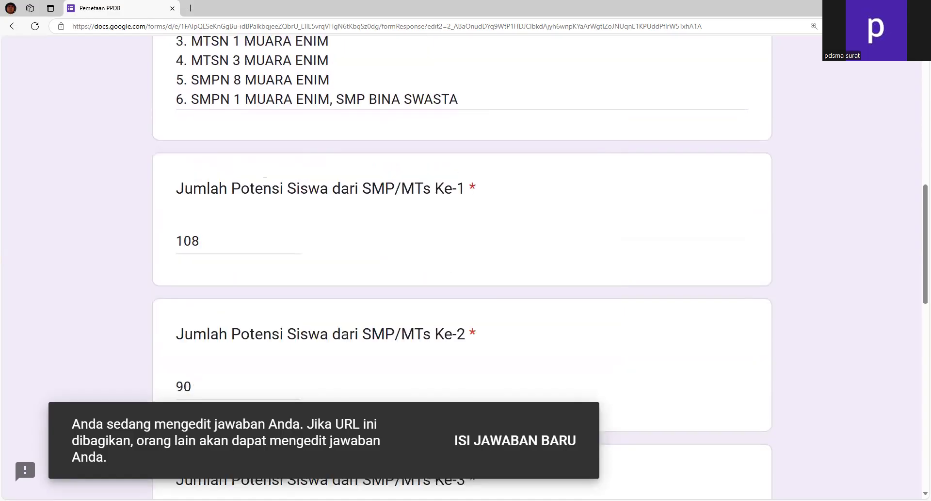
{"action": "scroll", "coordinate": [265, 181], "scroll_direction": "up", "scroll_amount": 2}
{"action": "left_click", "coordinate": [187, 99]}
{"action": "left_click", "coordinate": [192, 196]}
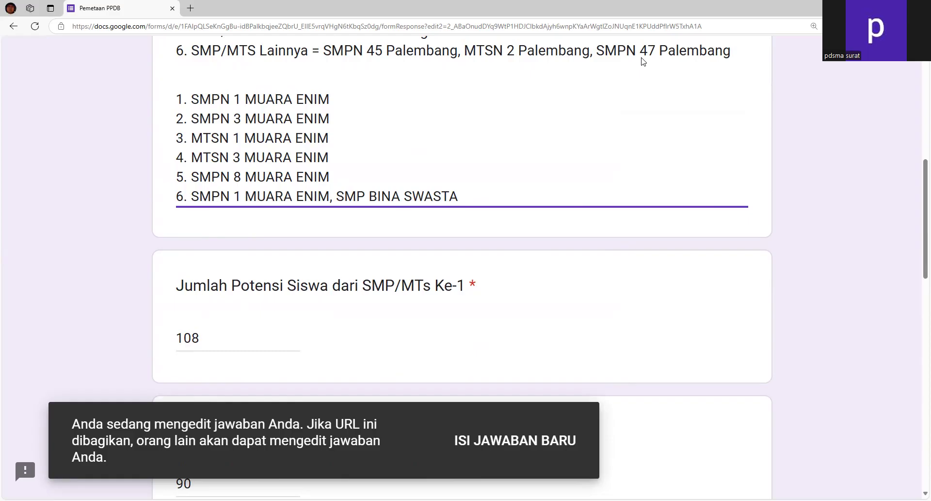
Check which listed school the Jumlah Potensi Siswa dari SMP/MTs Ke-1 answer refers to
{"action": "left_click", "coordinate": [143, 353]}
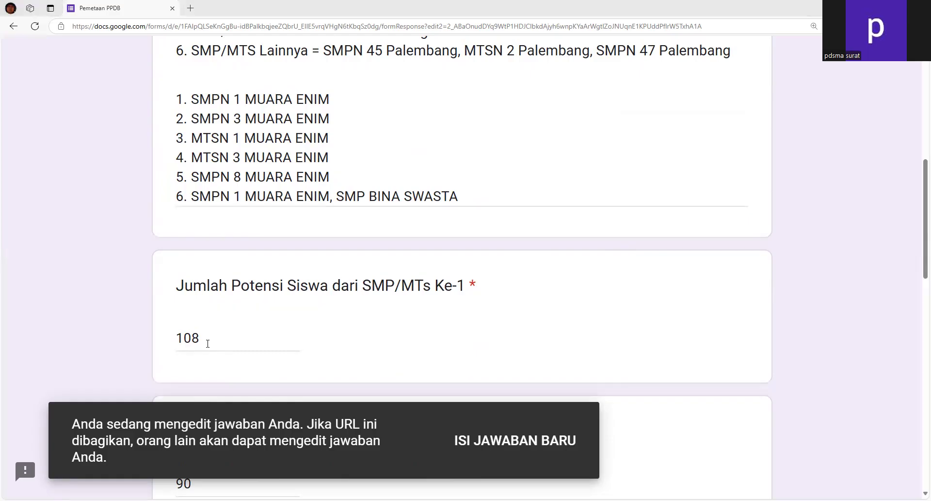
{"action": "left_click_drag", "start_coordinate": [207, 344], "coordinate": [177, 348]}
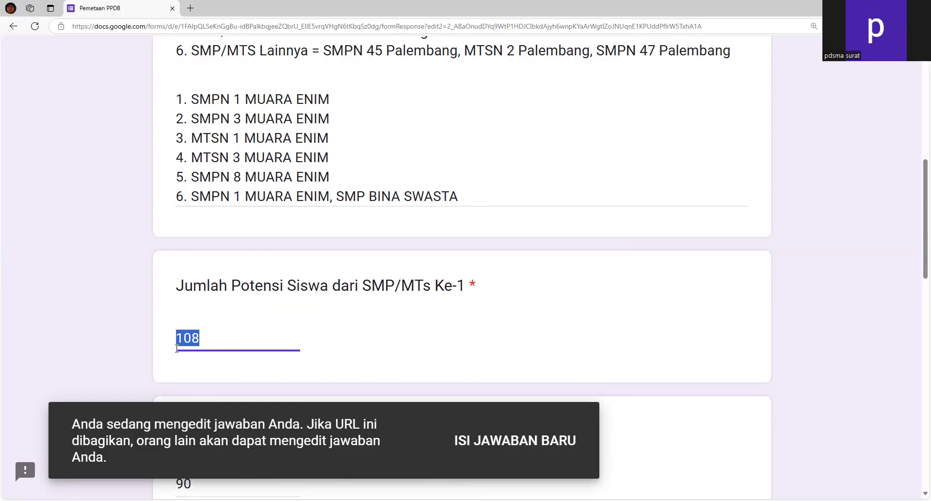
{"action": "scroll", "coordinate": [178, 348], "scroll_direction": "down", "scroll_amount": 2}
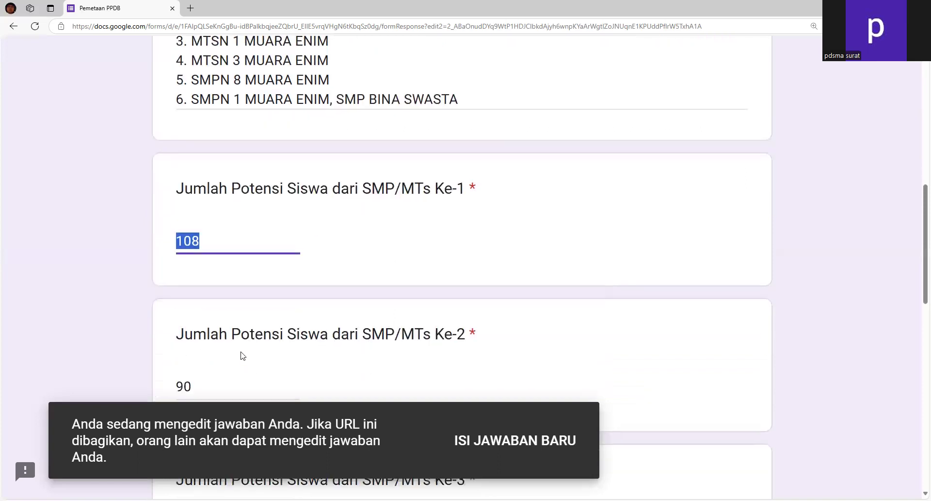
{"action": "scroll", "coordinate": [243, 315], "scroll_direction": "up", "scroll_amount": 3}
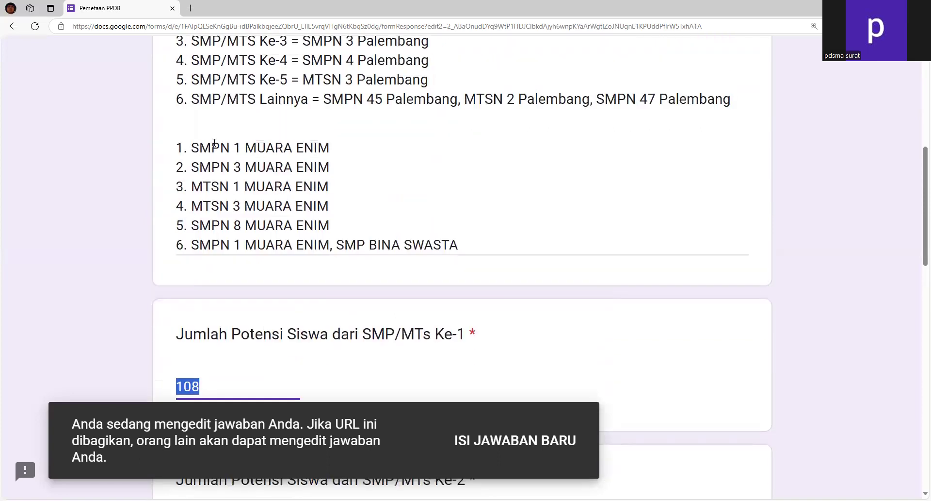
{"action": "scroll", "coordinate": [222, 293], "scroll_direction": "down", "scroll_amount": 1}
{"action": "scroll", "coordinate": [223, 293], "scroll_direction": "down", "scroll_amount": 2}
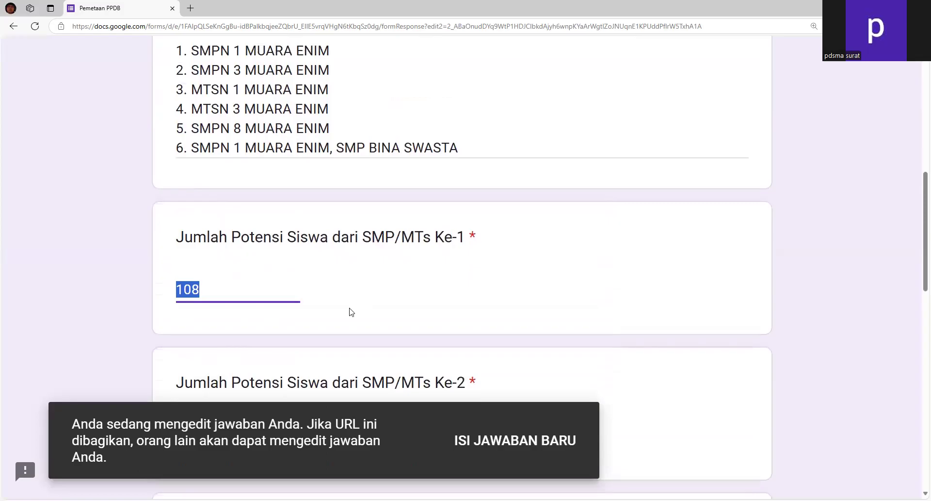
Set Jumlah Potensi Siswa dari SMP/MTs Ke-1 to 200 and Ke-2 to 191
{"action": "type", "text": "200"}
{"action": "scroll", "coordinate": [350, 300], "scroll_direction": "down", "scroll_amount": 3}
{"action": "left_click", "coordinate": [196, 288]}
{"action": "left_click_drag", "start_coordinate": [196, 289], "coordinate": [166, 296]}
{"action": "type", "text": "191"}
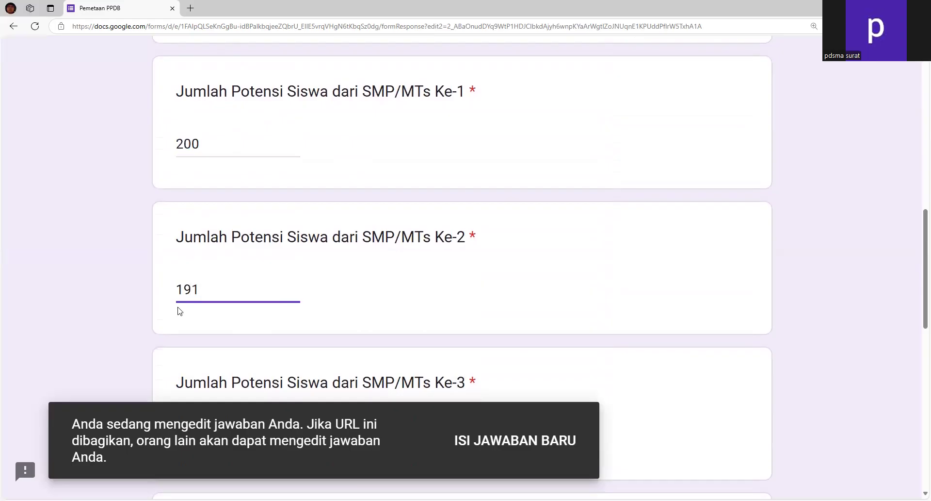
Set Jumlah Potensi Siswa dari SMP/MTs Ke-3 to 182 and Ke-4 to 155
{"action": "scroll", "coordinate": [179, 310], "scroll_direction": "down", "scroll_amount": 2}
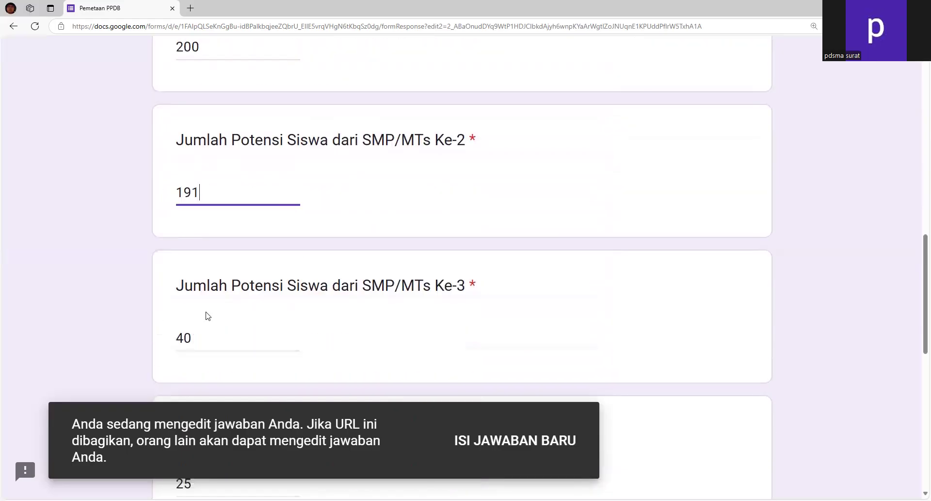
{"action": "left_click_drag", "start_coordinate": [214, 327], "coordinate": [170, 353]}
{"action": "type", "text": "182"}
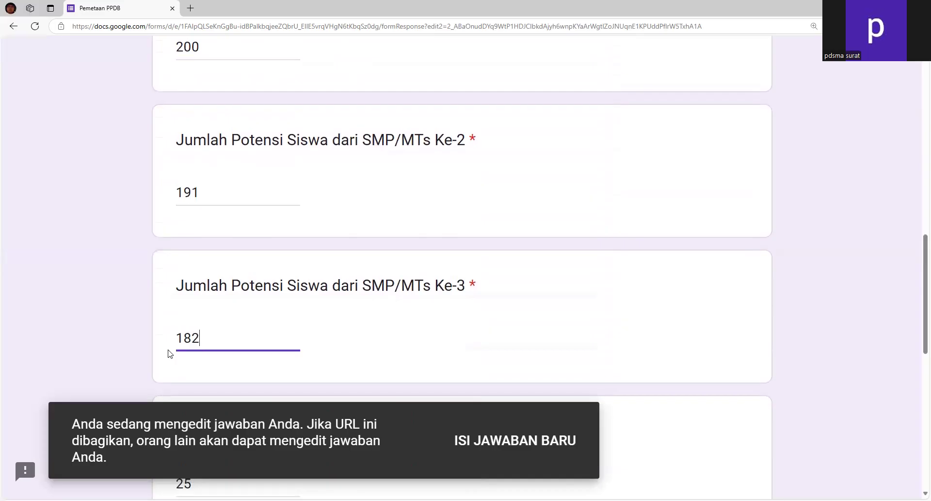
{"action": "scroll", "coordinate": [170, 353], "scroll_direction": "down", "scroll_amount": 4}
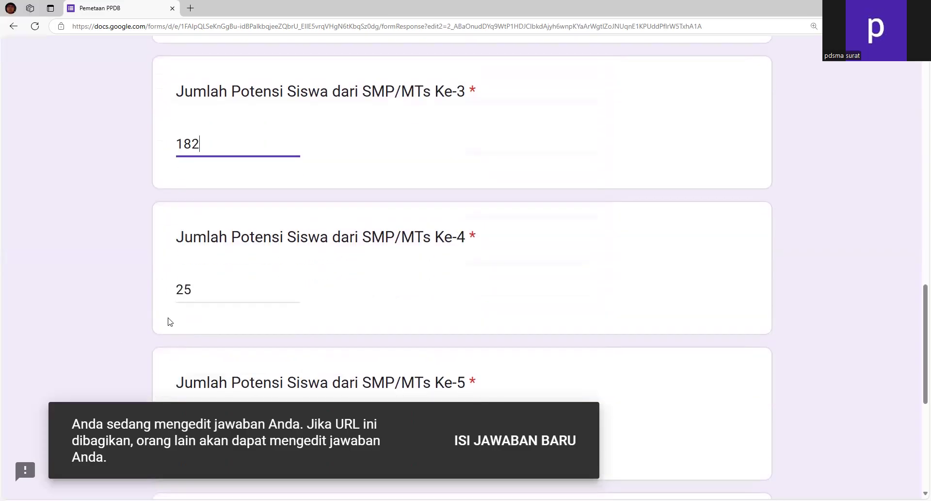
{"action": "left_click_drag", "start_coordinate": [228, 289], "coordinate": [133, 291]}
{"action": "type", "text": "1"}
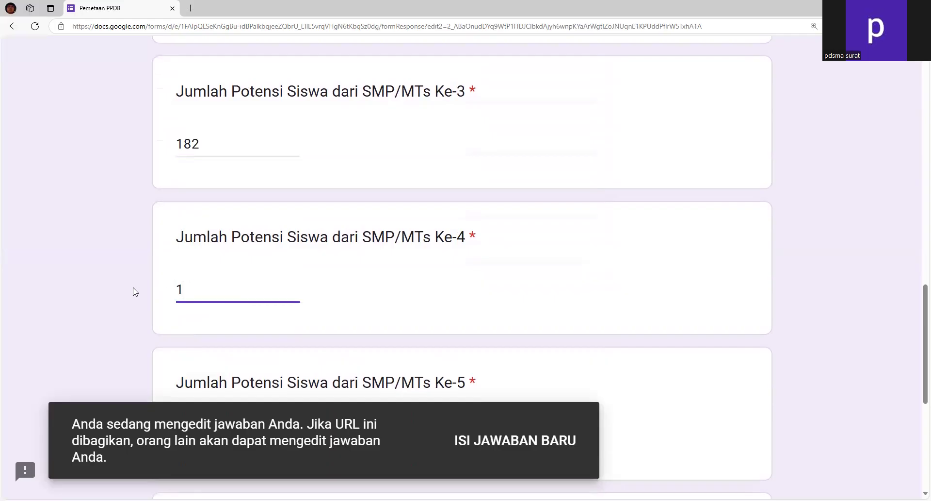
{"action": "type", "text": "55"}
Set Jumlah Potensi Siswa dari SMP/MTs Ke-5 to 101 and the SMP/MTs Lainnya number to 246
{"action": "scroll", "coordinate": [146, 298], "scroll_direction": "down", "scroll_amount": 4}
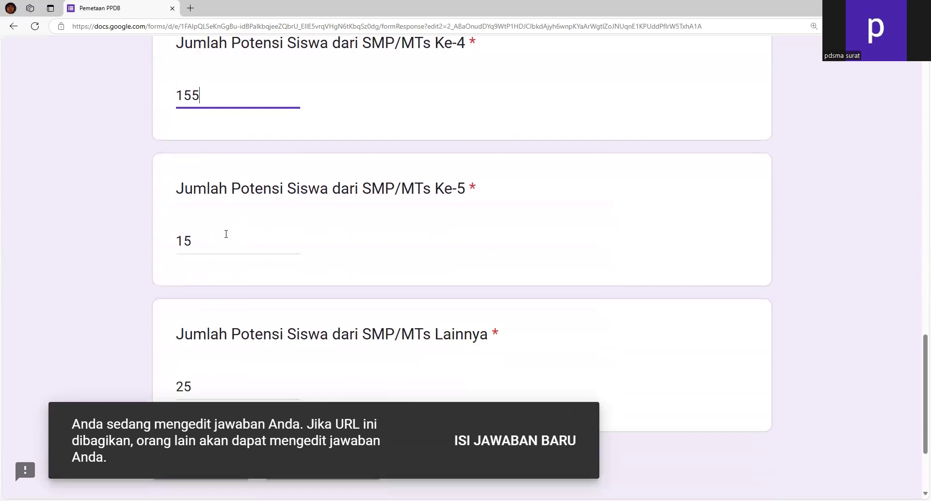
{"action": "left_click_drag", "start_coordinate": [192, 240], "coordinate": [166, 248]}
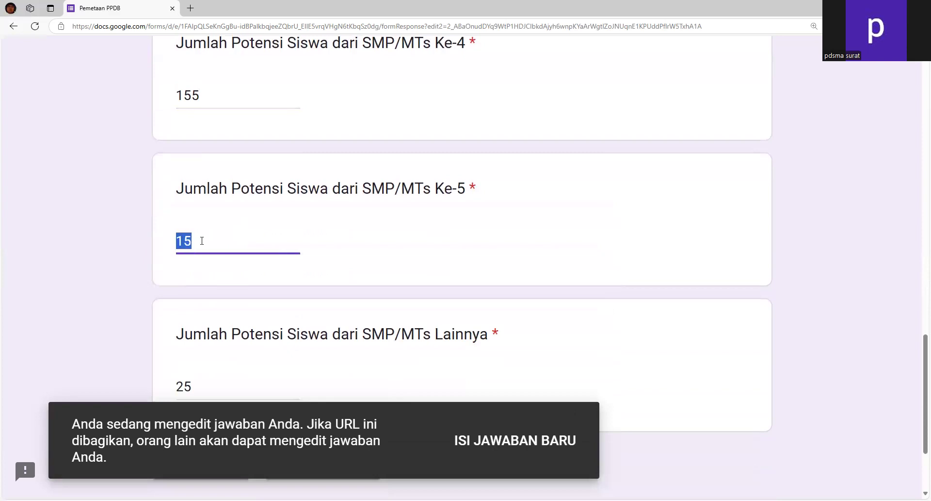
{"action": "type", "text": "101"}
{"action": "scroll", "coordinate": [223, 297], "scroll_direction": "down", "scroll_amount": 2}
{"action": "left_click_drag", "start_coordinate": [253, 282], "coordinate": [143, 292]}
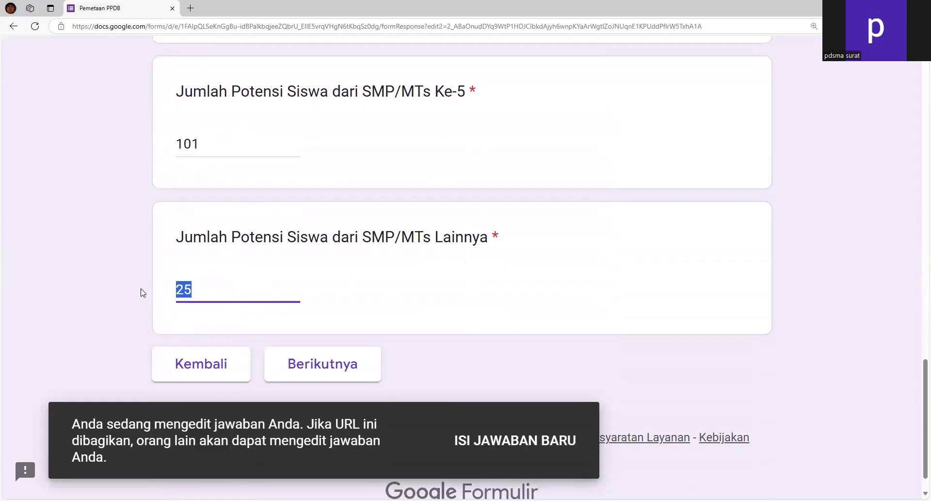
{"action": "type", "text": "246"}
Review the section I school list and student numbers, and continue to section II, Pemetaan berdasarkan Wilayah Zonasi (Kelurahan/Desa)
{"action": "scroll", "coordinate": [250, 233], "scroll_direction": "up", "scroll_amount": 7}
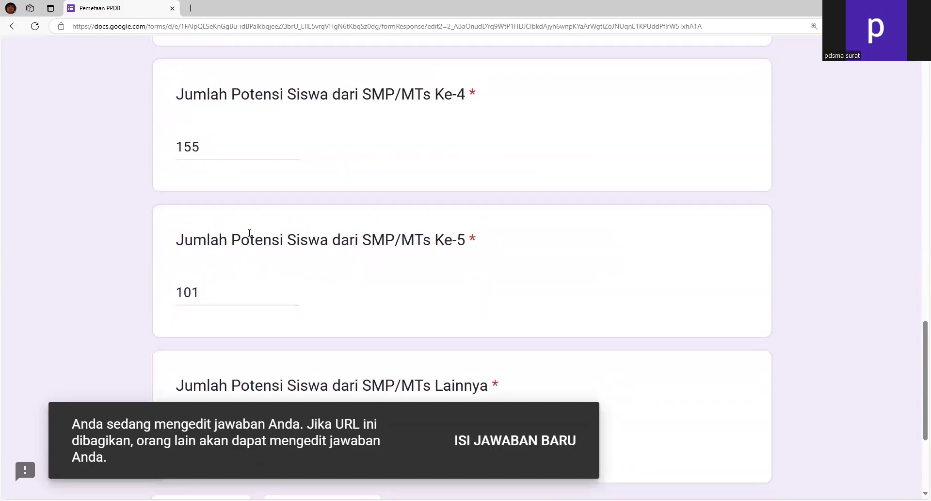
{"action": "scroll", "coordinate": [250, 232], "scroll_direction": "up", "scroll_amount": 13}
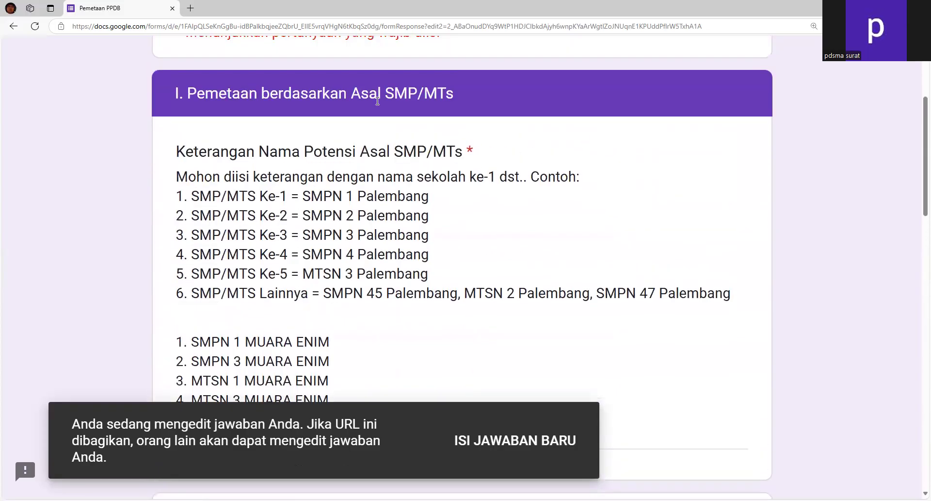
{"action": "scroll", "coordinate": [406, 163], "scroll_direction": "down", "scroll_amount": 2}
{"action": "scroll", "coordinate": [405, 163], "scroll_direction": "up", "scroll_amount": 3}
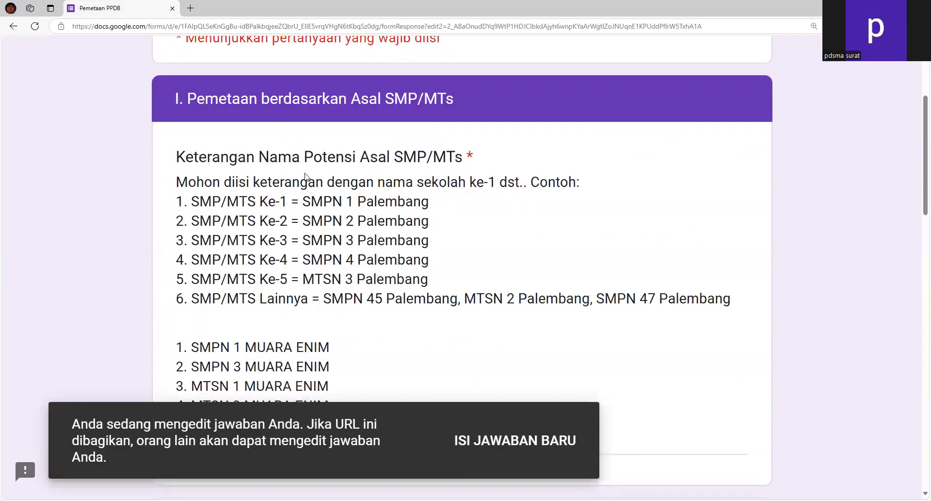
{"action": "scroll", "coordinate": [212, 158], "scroll_direction": "down", "scroll_amount": 2}
{"action": "scroll", "coordinate": [211, 159], "scroll_direction": "down", "scroll_amount": 12}
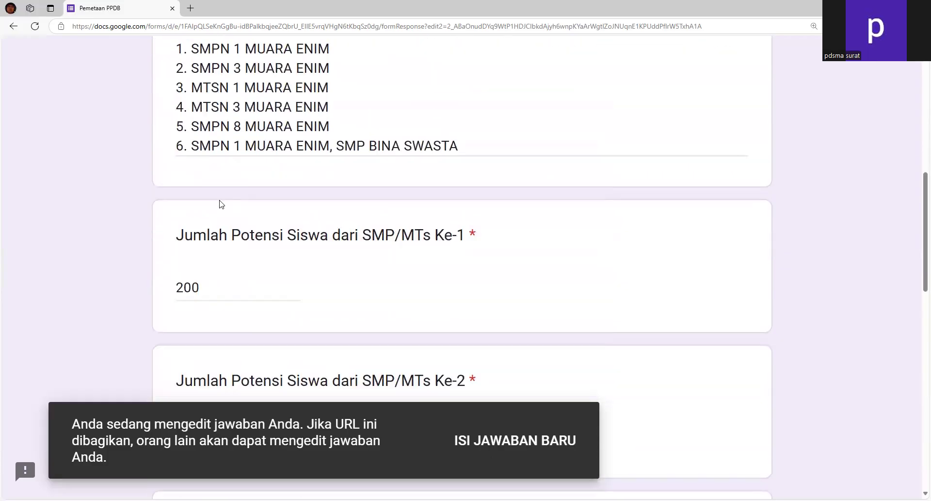
{"action": "scroll", "coordinate": [257, 243], "scroll_direction": "down", "scroll_amount": 6}
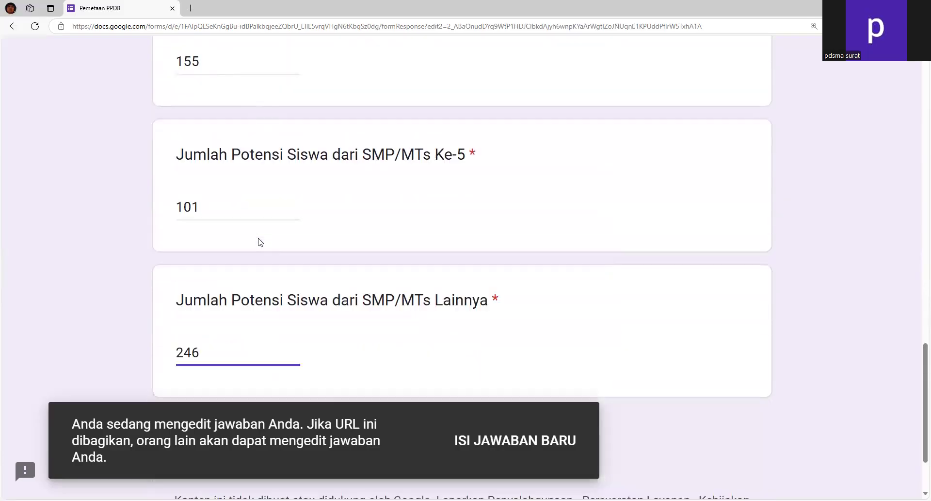
{"action": "left_click", "coordinate": [338, 340]}
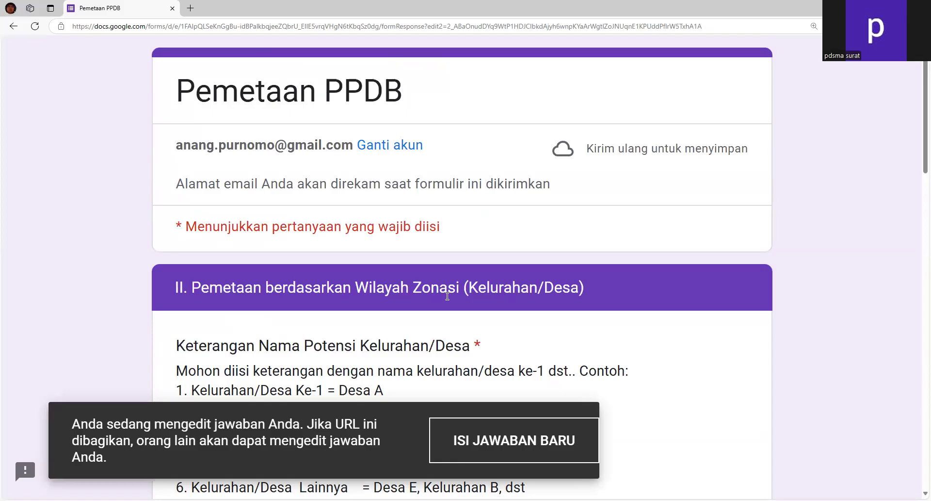
Enter "1. Desa Karang Anyar" as the first line of the Keterangan Nama Potensi Kelurahan/Desa answer
{"action": "scroll", "coordinate": [413, 320], "scroll_direction": "down", "scroll_amount": 2}
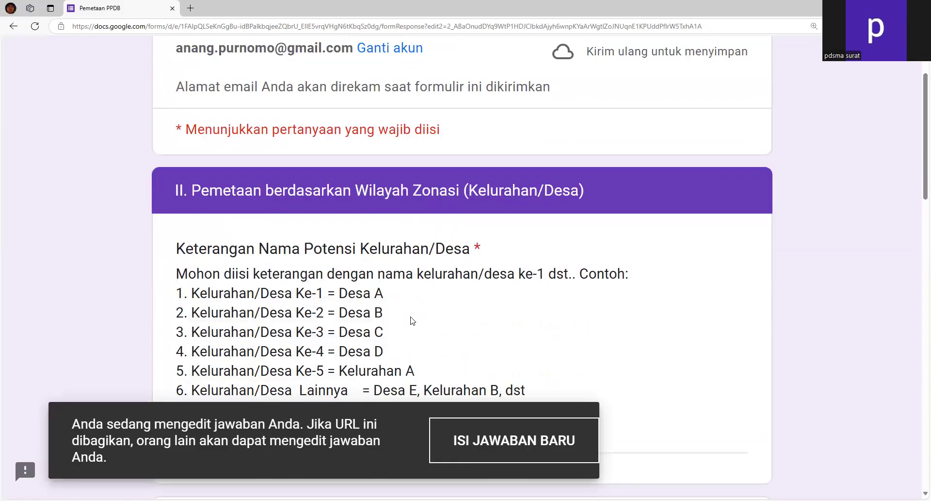
{"action": "scroll", "coordinate": [412, 320], "scroll_direction": "down", "scroll_amount": 2}
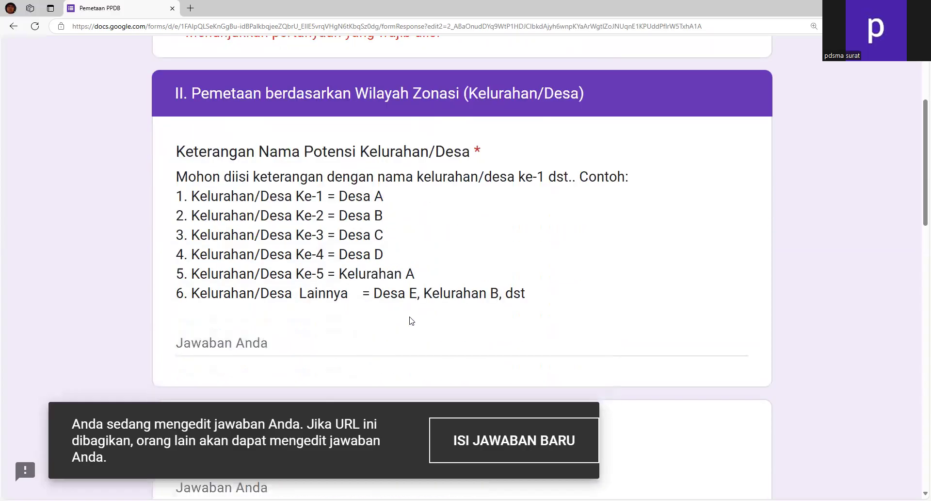
{"action": "scroll", "coordinate": [258, 265], "scroll_direction": "down", "scroll_amount": 1}
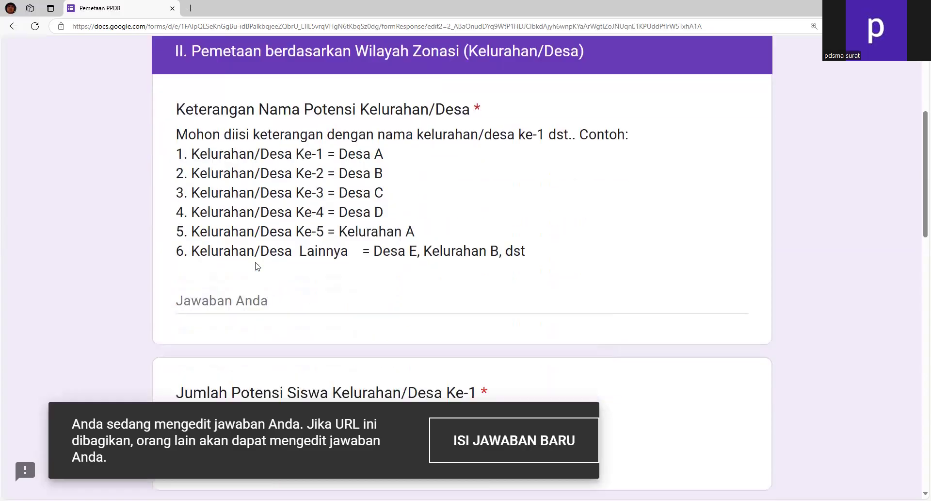
{"action": "left_click", "coordinate": [213, 295]}
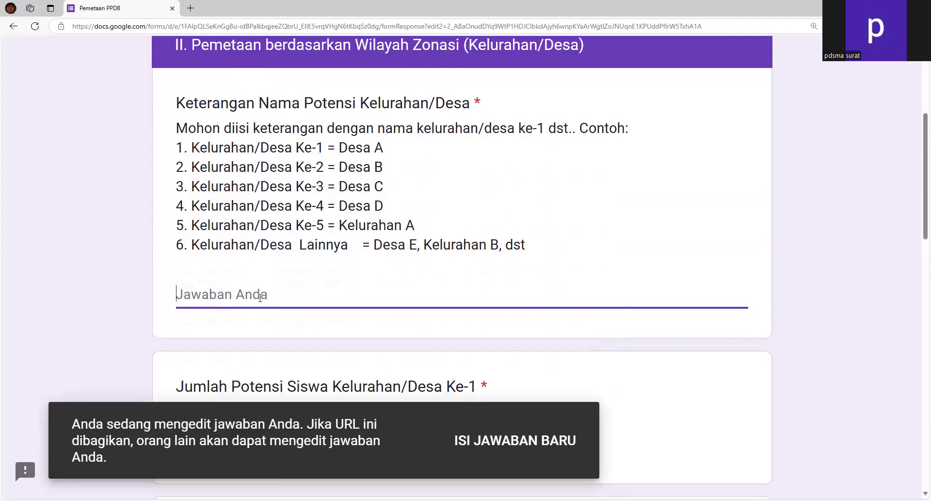
{"action": "type", "text": "1,"}
{"action": "key", "text": "BackSpace"}
{"action": "key", "text": "BackSpace"}
{"action": "type", "text": ". Desa"}
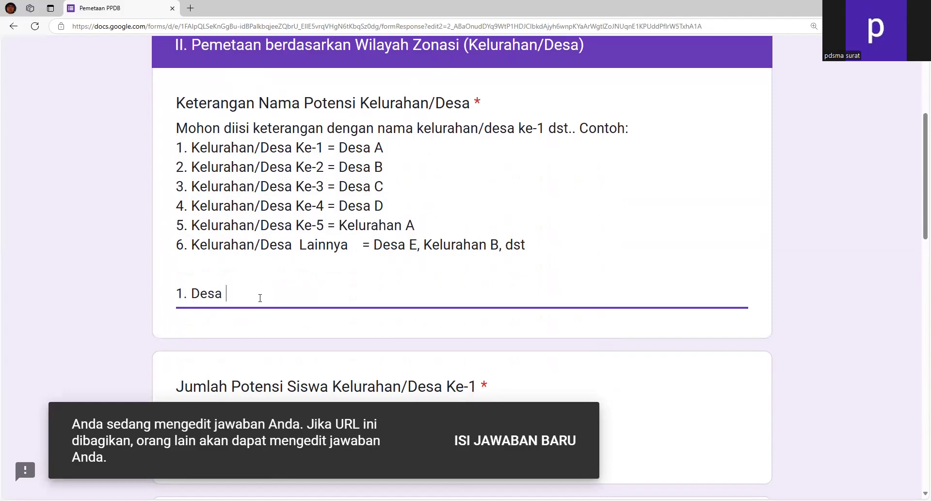
{"action": "type", "text": "Karang Anyar"}
{"action": "key", "text": "Return"}
Add "2. Kelurahan Bukit Baru" as the second line of the Kelurahan/Desa list
{"action": "type", "text": "2. D"}
{"action": "key", "text": "BackSpace"}
{"action": "type", "text": "Kelurahan "}
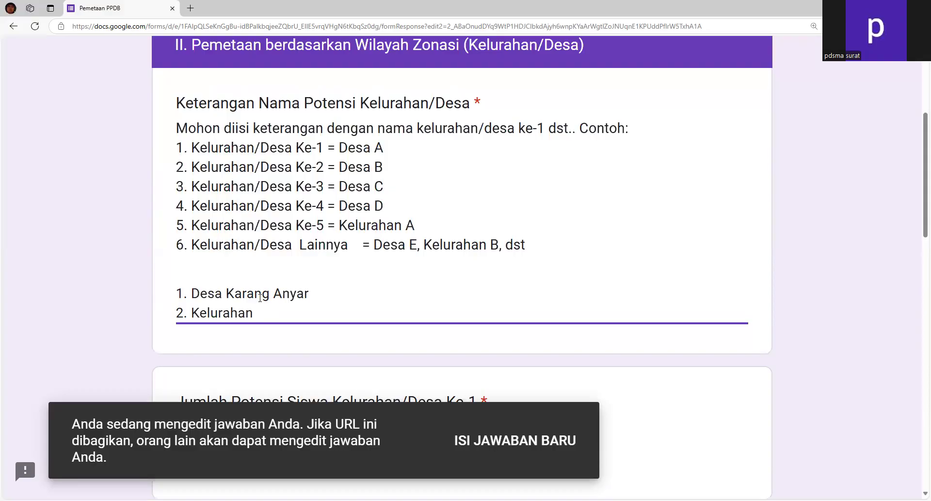
{"action": "type", "text": "Bukit Baru"}
{"action": "key", "text": "Return"}
Add "3. Desa Sumber Makmur" and "4. Desa Sugih Warah" to the Kelurahan/Desa list on separate lines
{"action": "type", "text": "3. "}
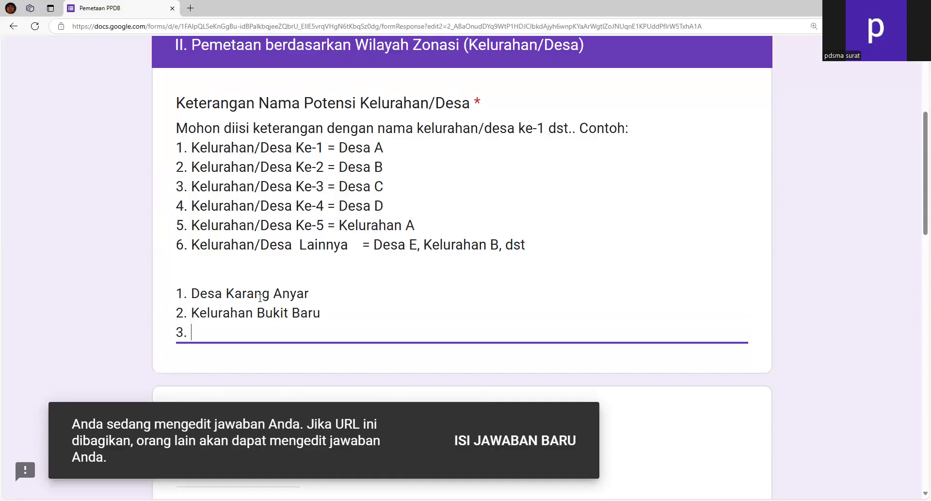
{"action": "type", "text": "Desa Sumber Mak"}
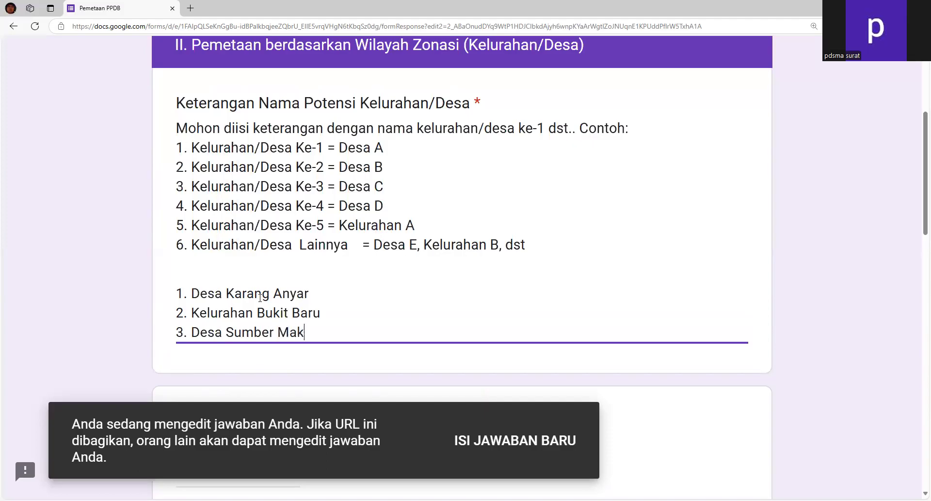
{"action": "type", "text": "mur"}
{"action": "key", "text": "Return"}
{"action": "type", "text": "4. Desa Sugih Warah"}
{"action": "key", "text": "Return"}
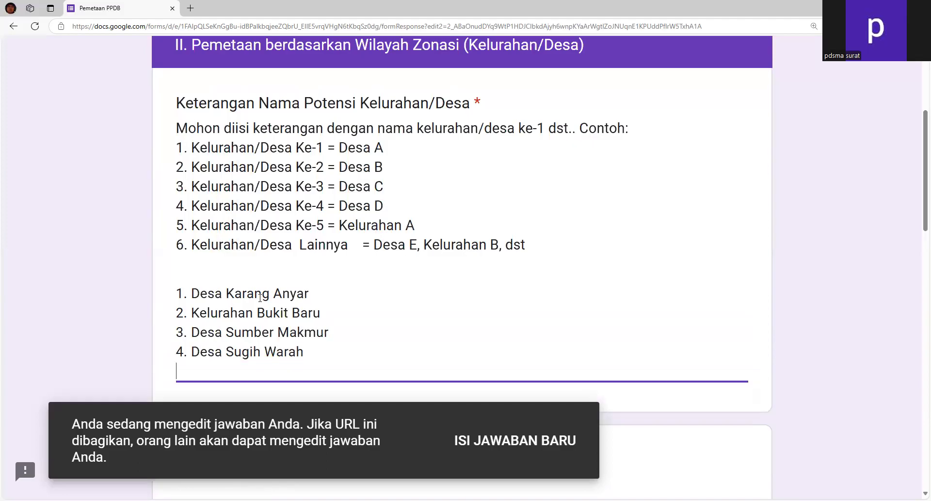
Add "5. Desa Maju Bersama" as the fifth line of the Kelurahan/Desa list
{"action": "type", "text": "5. Desa Maju "}
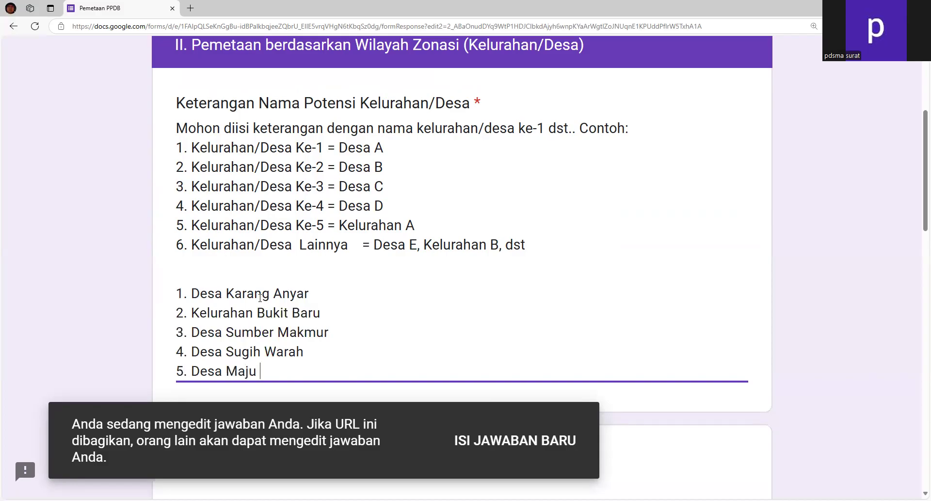
{"action": "type", "text": "Bersama"}
{"action": "key", "text": "Return"}
Complete the Kelurahan/Desa list with "6. Kelurahan Kotabaru, Desa Suka Maju, Desa Jaya Makmur" for the other villages
{"action": "type", "text": "6. Kelurahan"}
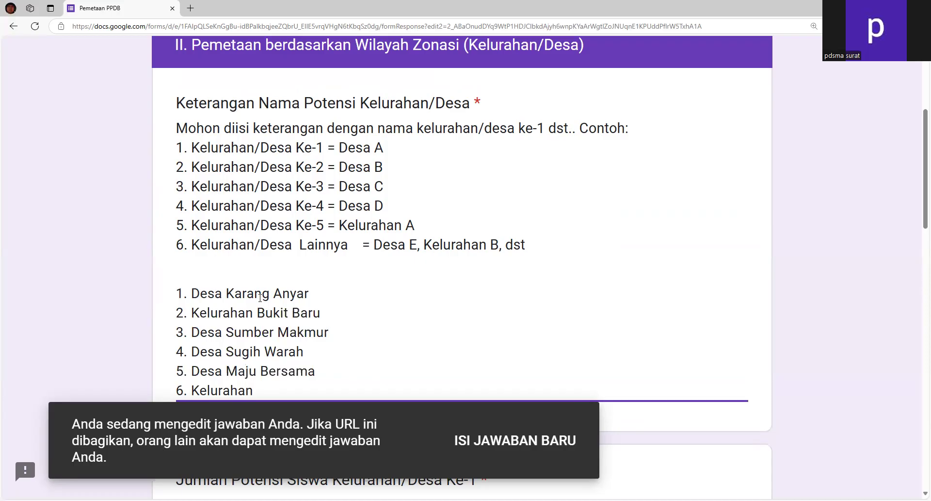
{"action": "scroll", "coordinate": [260, 297], "scroll_direction": "down", "scroll_amount": 1}
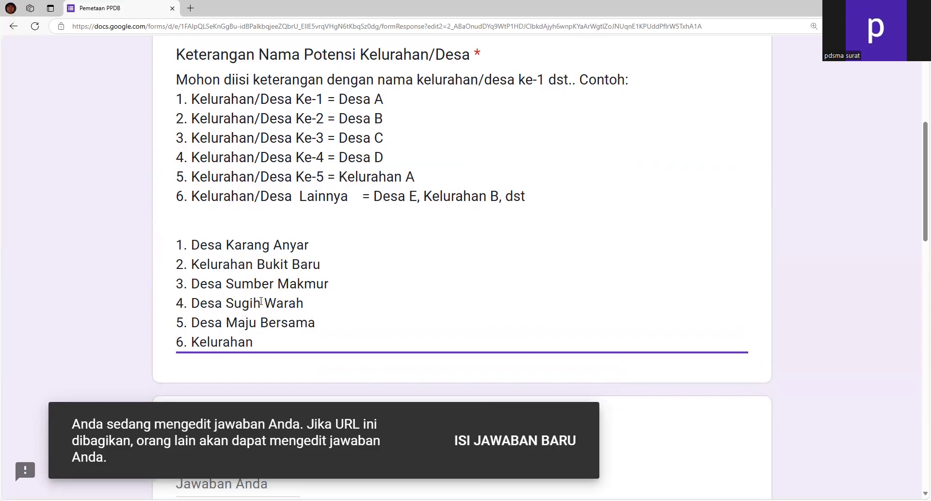
{"action": "type", "text": "Sa"}
{"action": "key", "text": "BackSpace"}
{"action": "key", "text": "BackSpace"}
{"action": "type", "text": "Kotabaru, Desa W"}
{"action": "key", "text": "BackSpace"}
{"action": "type", "text": "Suka"}
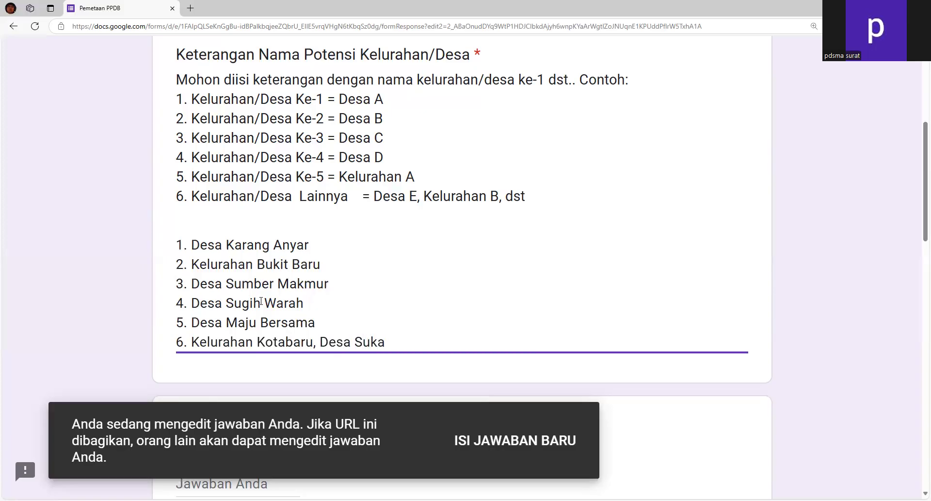
{"action": "type", "text": " Maju, Desa Jaya Makmur"}
Check entry 6 and the other Kelurahan/Desa entries against the example format and the Jumlah Potensi Siswa question that follows
{"action": "key", "text": "shift+Left"}
{"action": "key", "text": "shift+Left"}
{"action": "key", "text": "shift+Left"}
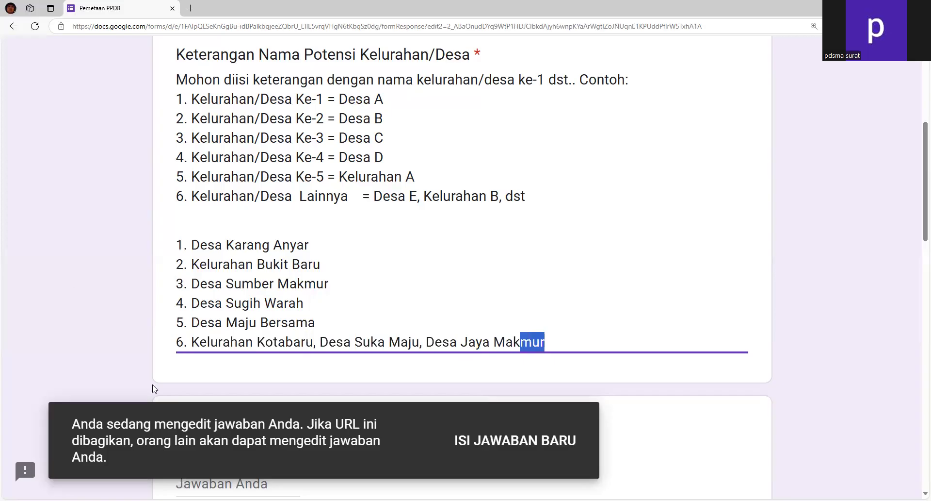
{"action": "left_click", "coordinate": [195, 339], "text": "shift"}
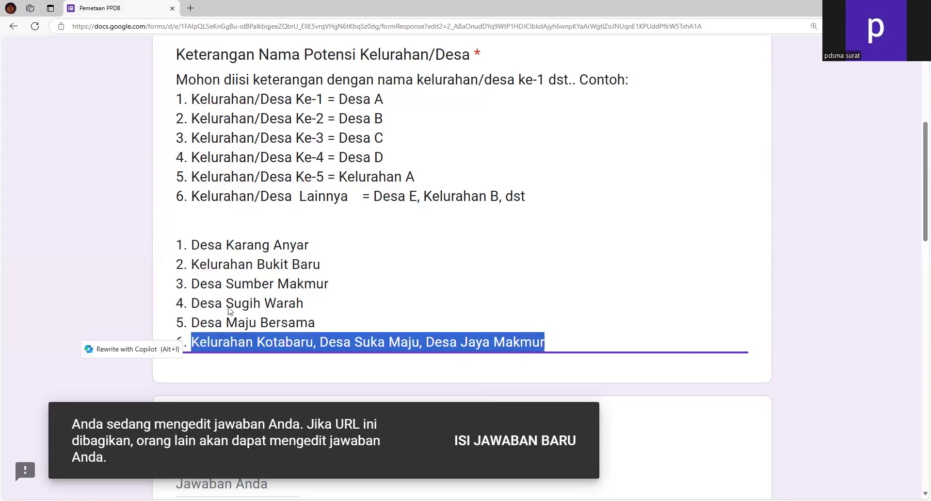
{"action": "left_click", "coordinate": [358, 291]}
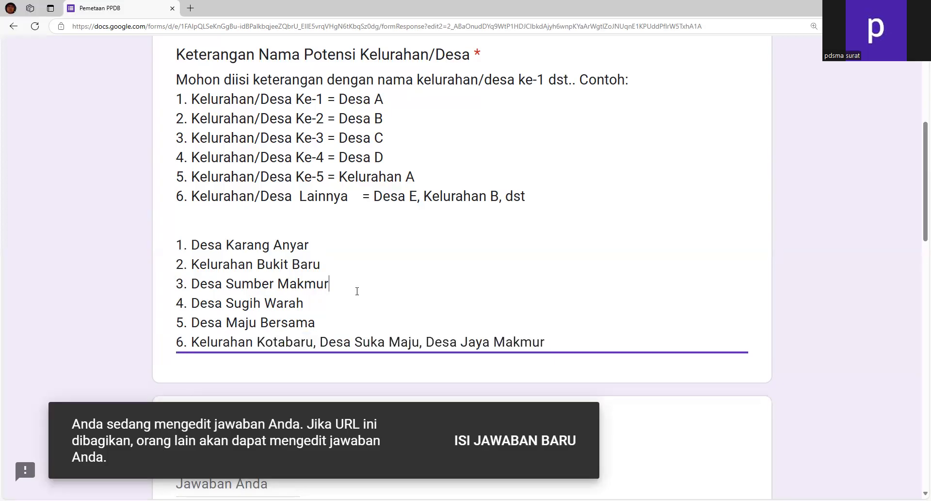
{"action": "scroll", "coordinate": [289, 226], "scroll_direction": "up", "scroll_amount": 2}
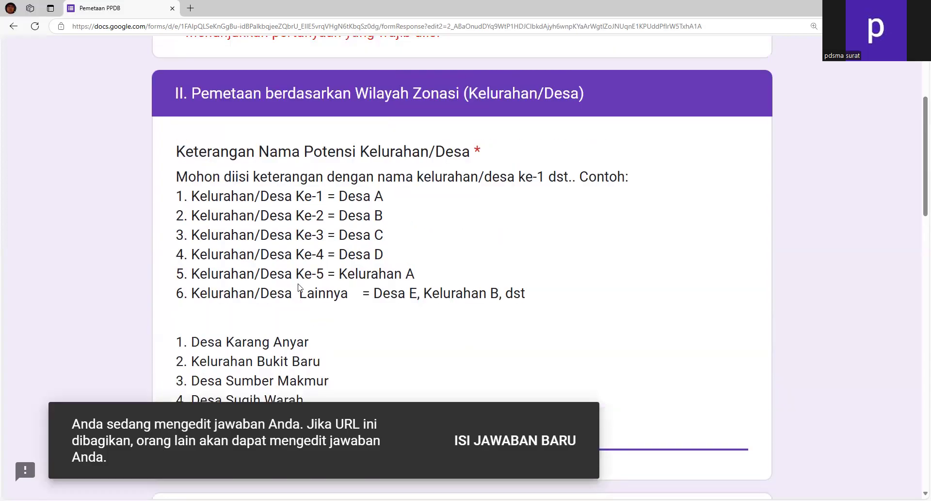
{"action": "scroll", "coordinate": [315, 272], "scroll_direction": "down", "scroll_amount": 1}
{"action": "scroll", "coordinate": [316, 272], "scroll_direction": "down", "scroll_amount": 3}
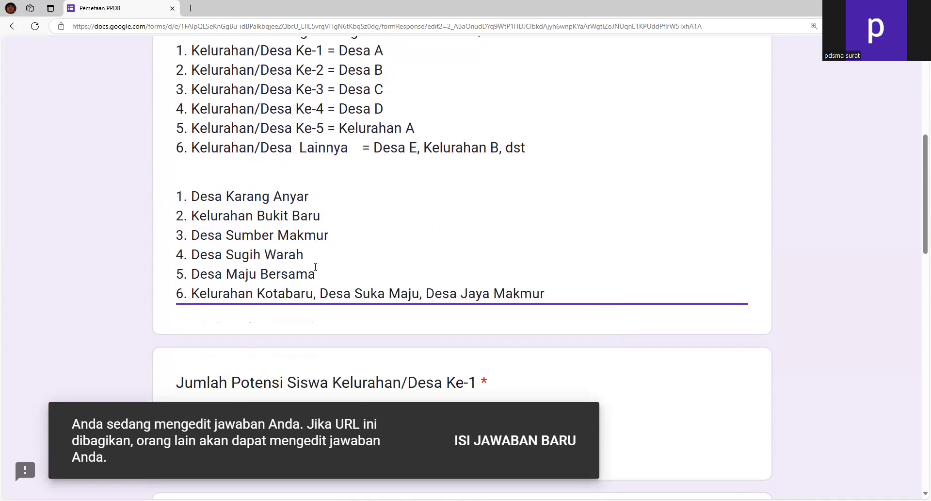
{"action": "scroll", "coordinate": [445, 291], "scroll_direction": "down", "scroll_amount": 1}
{"action": "scroll", "coordinate": [398, 296], "scroll_direction": "down", "scroll_amount": 2}
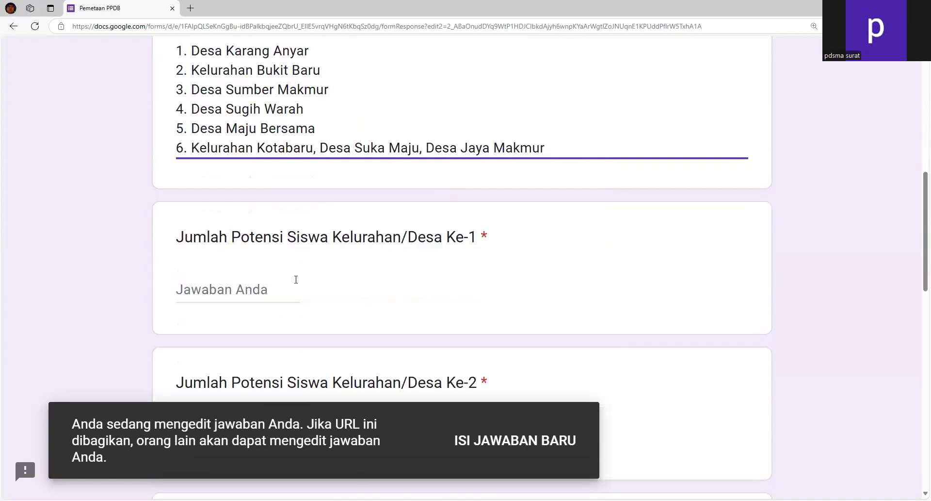
{"action": "scroll", "coordinate": [296, 263], "scroll_direction": "up", "scroll_amount": 3}
{"action": "scroll", "coordinate": [291, 276], "scroll_direction": "down", "scroll_amount": 2}
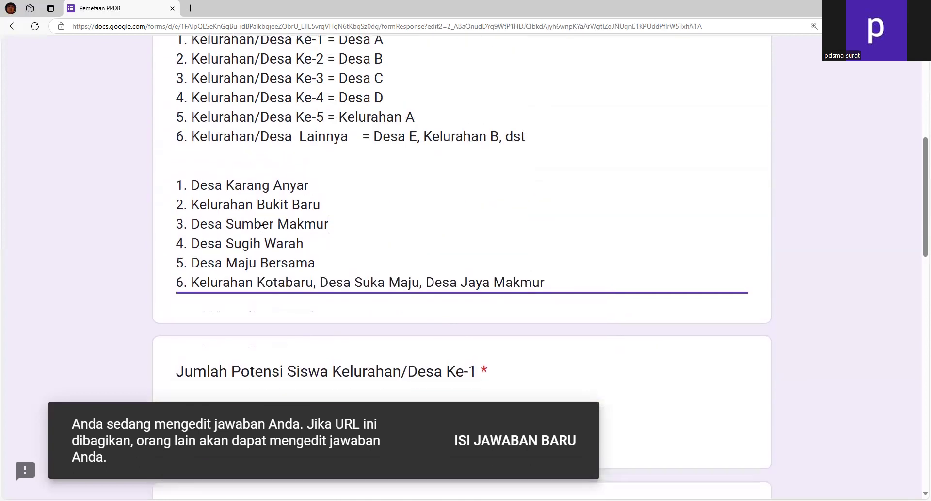
{"action": "scroll", "coordinate": [310, 287], "scroll_direction": "up", "scroll_amount": 2}
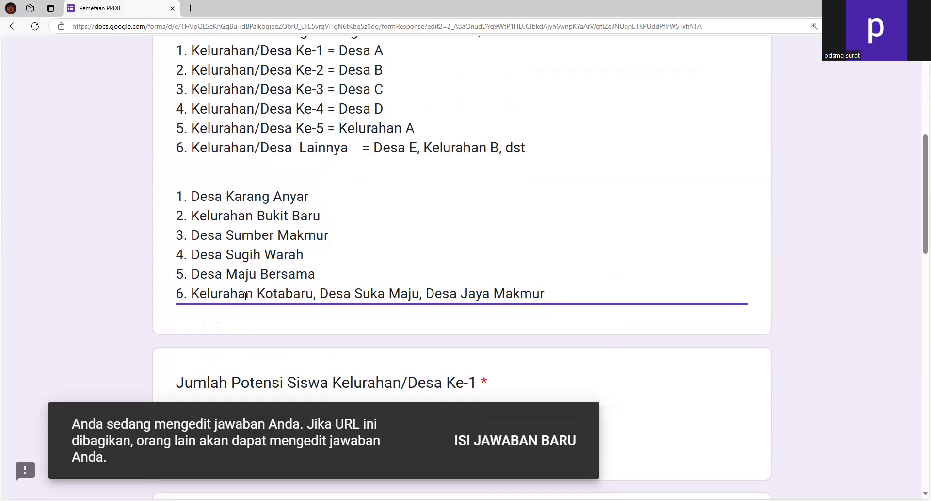
Enter the Jumlah Potensi Siswa as 85 for Kelurahan/Desa Ke-1 and 81 for Kelurahan/Desa Ke-2
{"action": "scroll", "coordinate": [240, 306], "scroll_direction": "down", "scroll_amount": 2}
{"action": "left_click", "coordinate": [230, 338]}
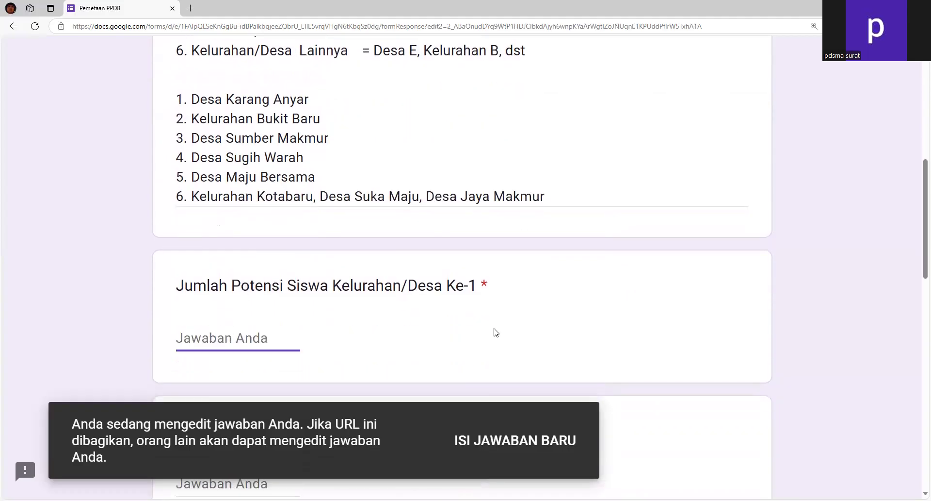
{"action": "type", "text": "8"}
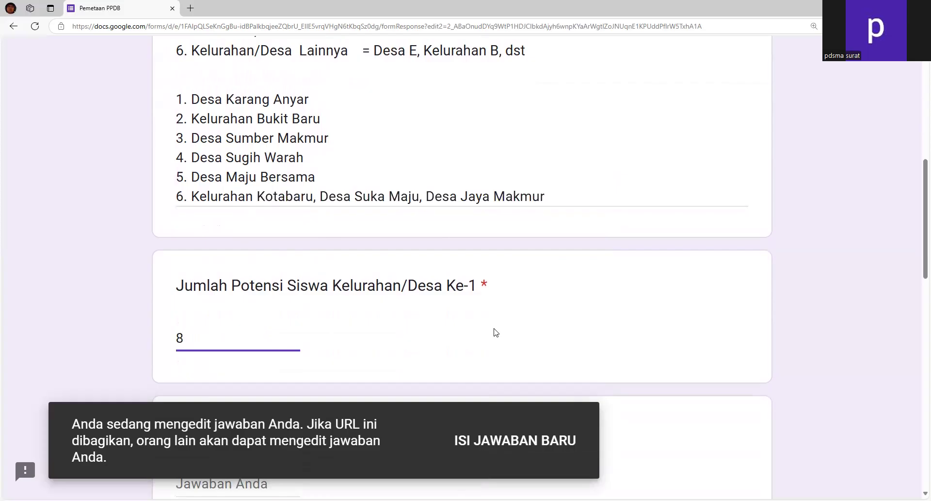
{"action": "type", "text": "5"}
{"action": "scroll", "coordinate": [416, 333], "scroll_direction": "down", "scroll_amount": 4}
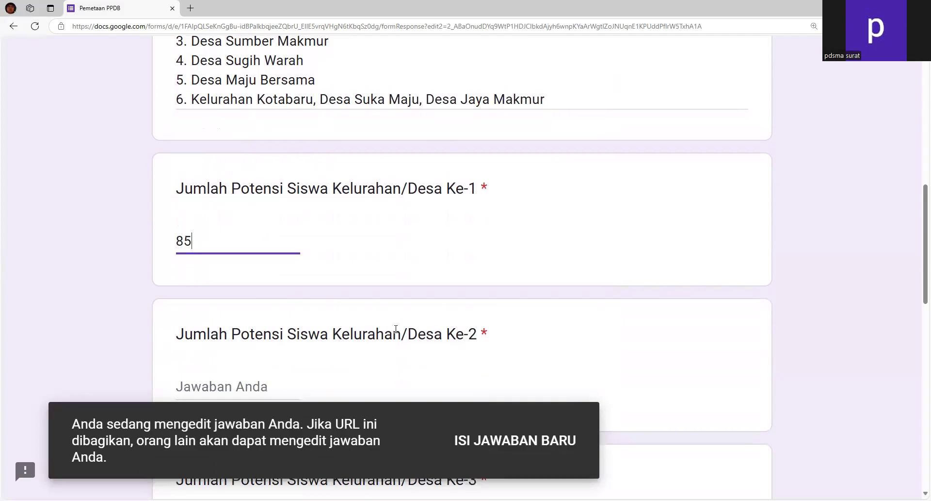
{"action": "key", "text": "Tab"}
{"action": "type", "text": "8"}
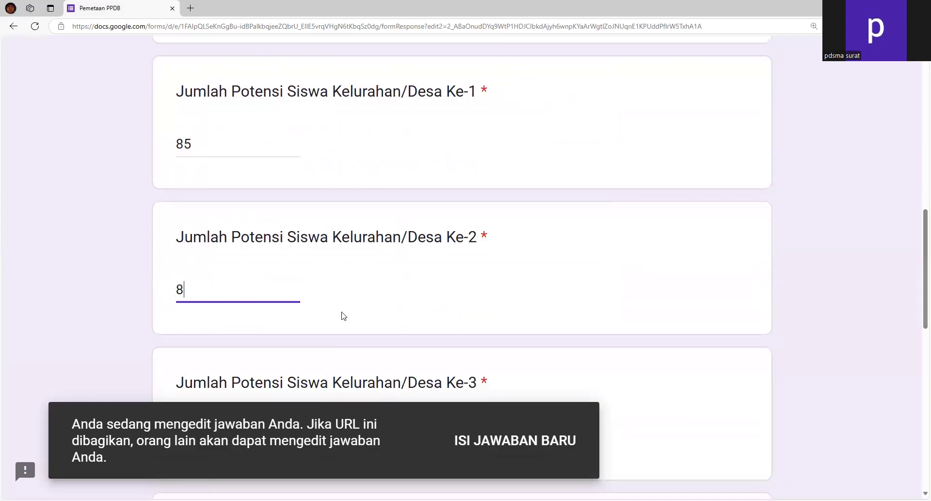
{"action": "type", "text": "1"}
Enter the Jumlah Potensi Siswa as 76 for Kelurahan/Desa Ke-3 and 68 for Kelurahan/Desa Ke-4
{"action": "scroll", "coordinate": [343, 316], "scroll_direction": "down", "scroll_amount": 3}
{"action": "left_click", "coordinate": [267, 339]}
{"action": "type", "text": "7"}
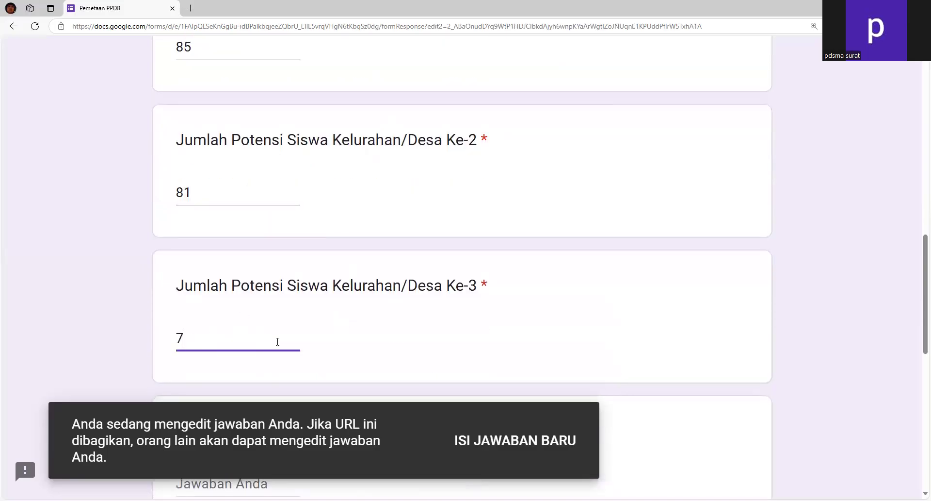
{"action": "type", "text": "6"}
{"action": "scroll", "coordinate": [276, 341], "scroll_direction": "down", "scroll_amount": 3}
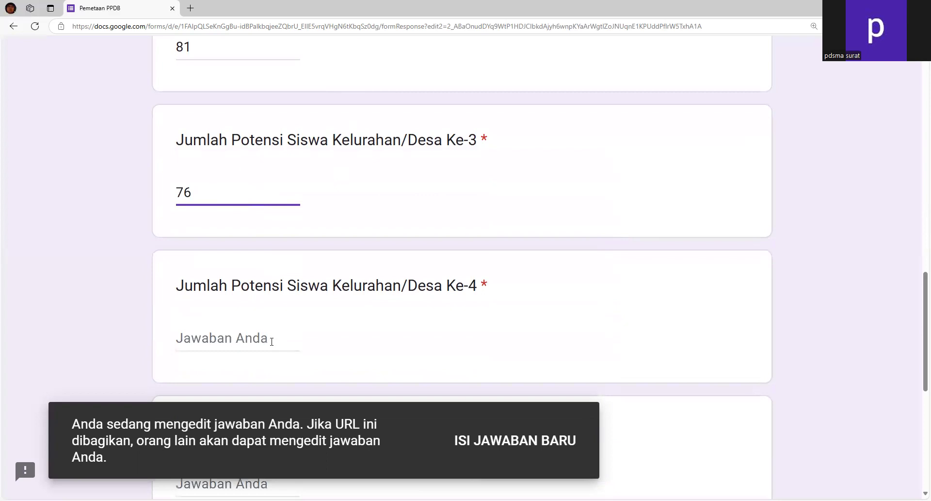
{"action": "key", "text": "Tab"}
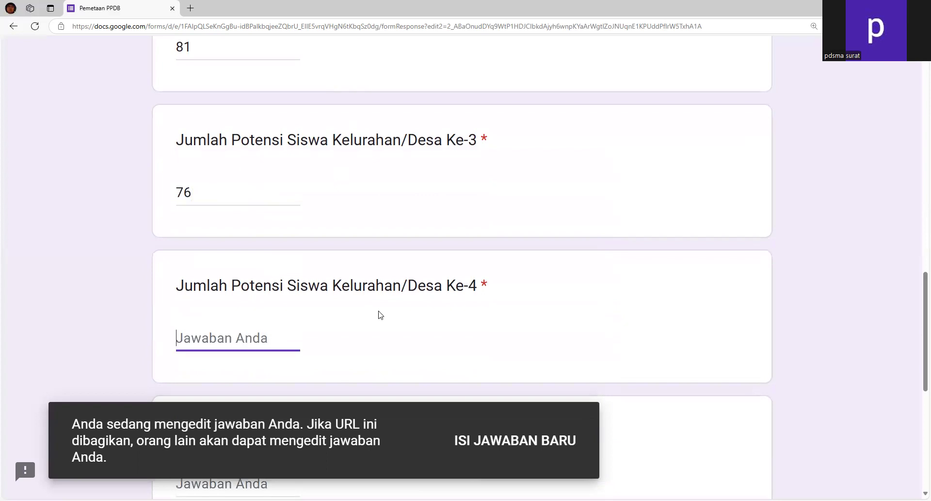
{"action": "type", "text": "68"}
Enter the Jumlah Potensi Siswa as 57 for Kelurahan/Desa Ke-5 and 94 for Kelurahan/Desa Lainnya
{"action": "scroll", "coordinate": [381, 316], "scroll_direction": "down", "scroll_amount": 3}
{"action": "left_click", "coordinate": [208, 286]}
{"action": "type", "text": "5"}
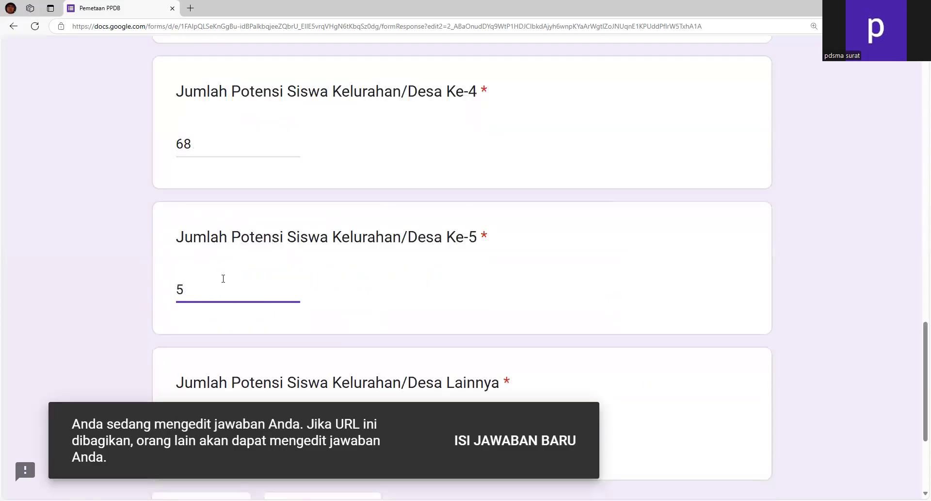
{"action": "type", "text": "7"}
{"action": "scroll", "coordinate": [223, 281], "scroll_direction": "down", "scroll_amount": 3}
{"action": "left_click", "coordinate": [235, 290]}
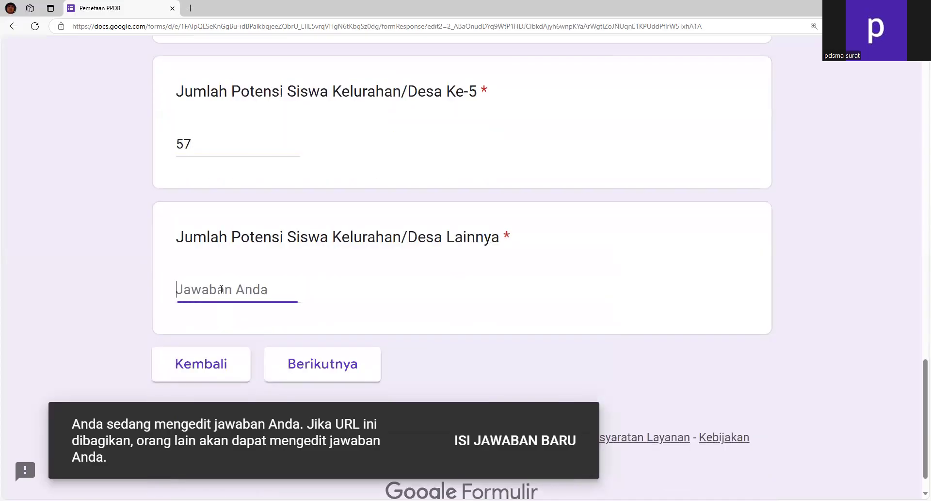
{"action": "type", "text": "94"}
Review the Jumlah Potensi Siswa answers one by one from the first villages through Kelurahan/Desa Ke-5
{"action": "scroll", "coordinate": [238, 290], "scroll_direction": "up", "scroll_amount": 15}
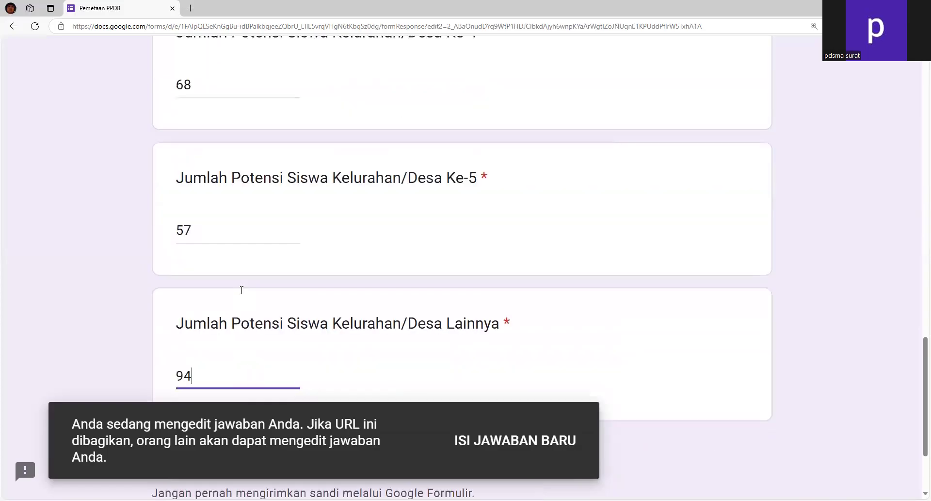
{"action": "scroll", "coordinate": [242, 290], "scroll_direction": "up", "scroll_amount": 4}
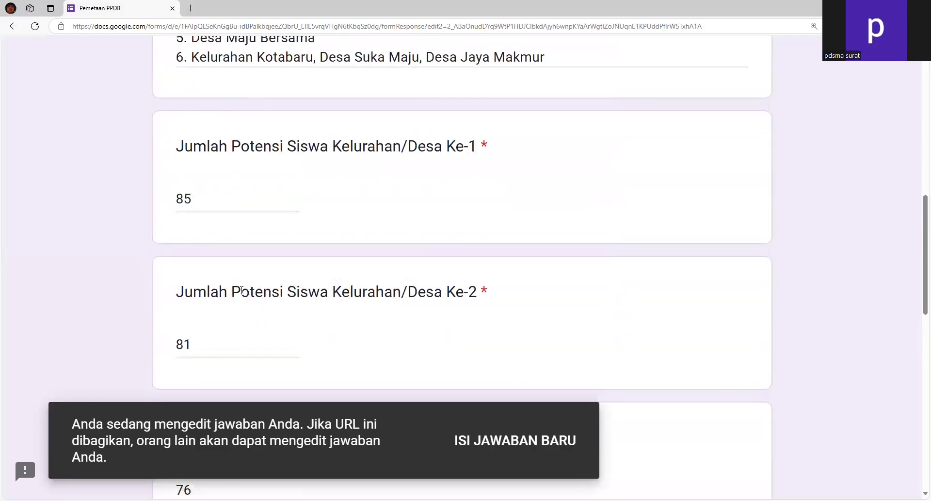
{"action": "left_click", "coordinate": [191, 301]}
{"action": "scroll", "coordinate": [192, 315], "scroll_direction": "down", "scroll_amount": 1}
{"action": "left_click", "coordinate": [194, 334]}
{"action": "scroll", "coordinate": [193, 336], "scroll_direction": "down", "scroll_amount": 3}
{"action": "left_click", "coordinate": [193, 339]}
{"action": "scroll", "coordinate": [193, 339], "scroll_direction": "down", "scroll_amount": 3}
{"action": "left_click", "coordinate": [194, 339]}
{"action": "scroll", "coordinate": [194, 340], "scroll_direction": "down", "scroll_amount": 3}
{"action": "left_click", "coordinate": [194, 340]}
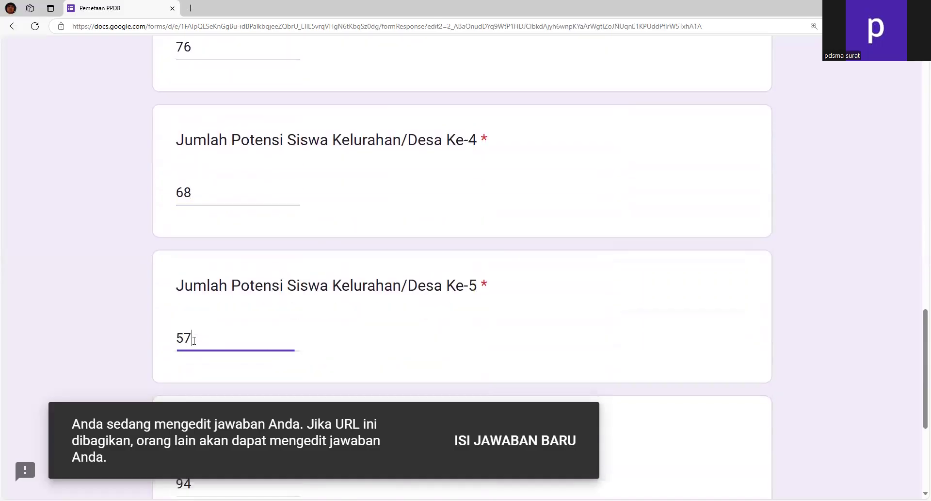
Compare the potential student numbers with the order of the villages in the numbered Kelurahan/Desa list
{"action": "scroll", "coordinate": [221, 336], "scroll_direction": "up", "scroll_amount": 9}
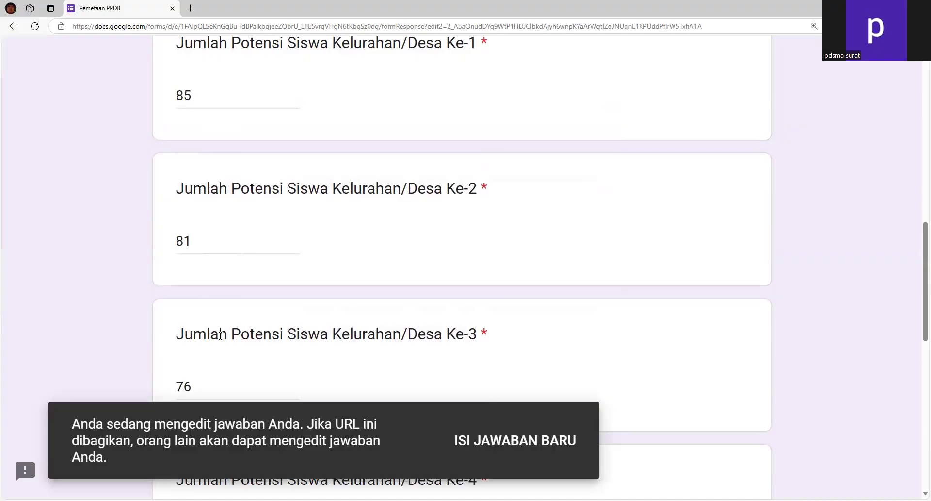
{"action": "scroll", "coordinate": [220, 335], "scroll_direction": "up", "scroll_amount": 4}
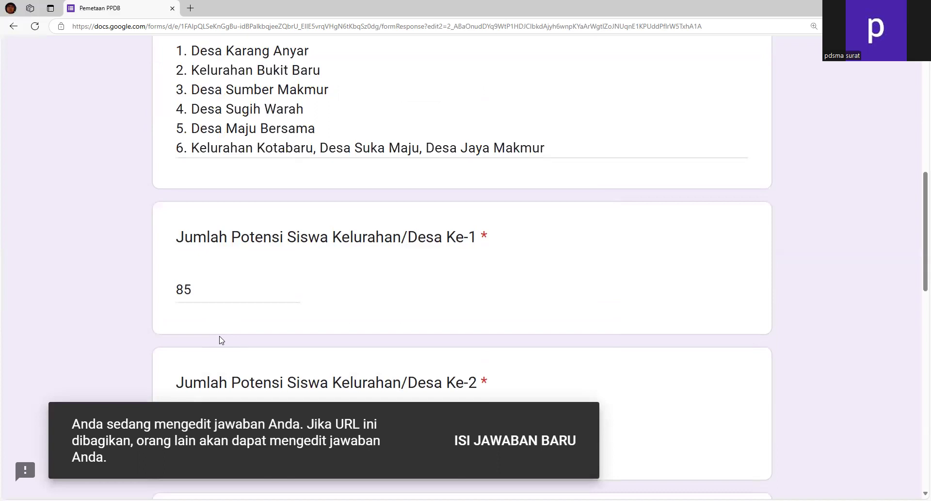
{"action": "scroll", "coordinate": [221, 340], "scroll_direction": "down", "scroll_amount": 2}
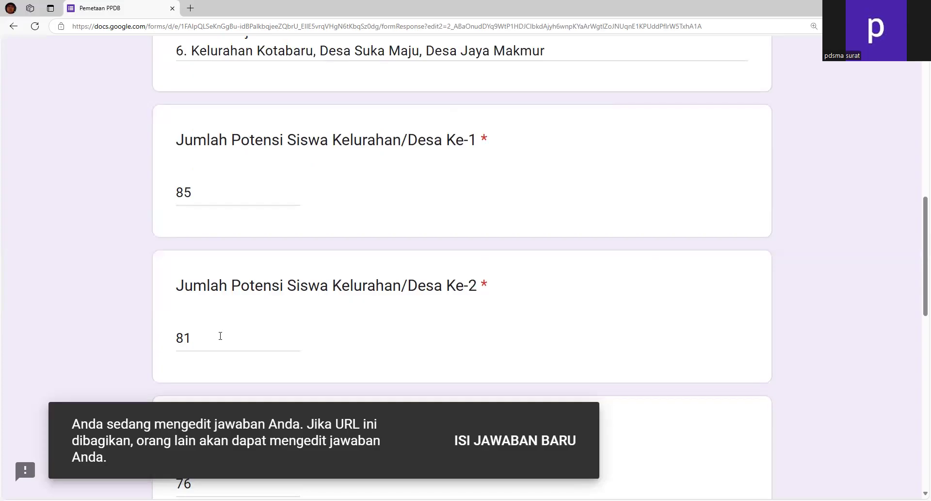
{"action": "scroll", "coordinate": [221, 335], "scroll_direction": "down", "scroll_amount": 4}
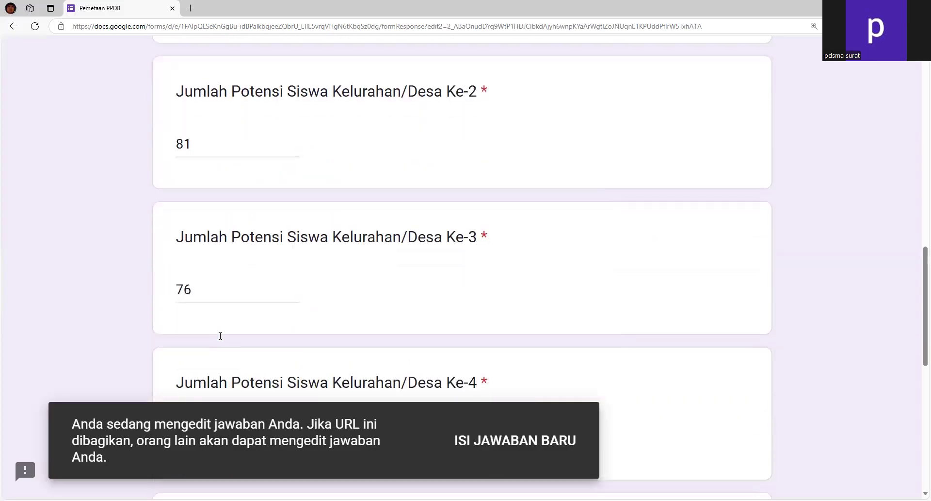
{"action": "scroll", "coordinate": [221, 338], "scroll_direction": "down", "scroll_amount": 2}
{"action": "scroll", "coordinate": [221, 338], "scroll_direction": "down", "scroll_amount": 3}
{"action": "scroll", "coordinate": [221, 337], "scroll_direction": "up", "scroll_amount": 6}
{"action": "scroll", "coordinate": [222, 337], "scroll_direction": "up", "scroll_amount": 3}
{"action": "scroll", "coordinate": [222, 337], "scroll_direction": "up", "scroll_amount": 4}
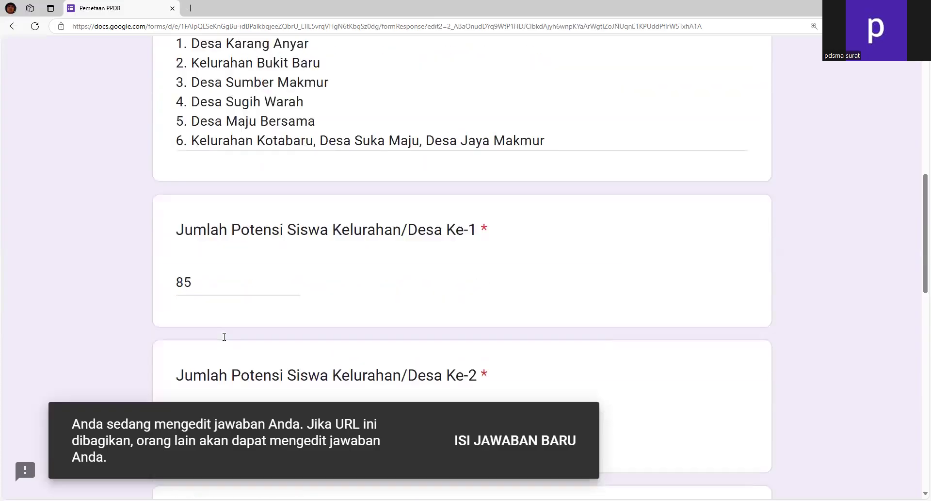
Recheck every Jumlah Potensi Siswa answer from Kelurahan/Desa Ke-1 down to Kelurahan/Desa Lainnya
{"action": "scroll", "coordinate": [225, 340], "scroll_direction": "down", "scroll_amount": 5}
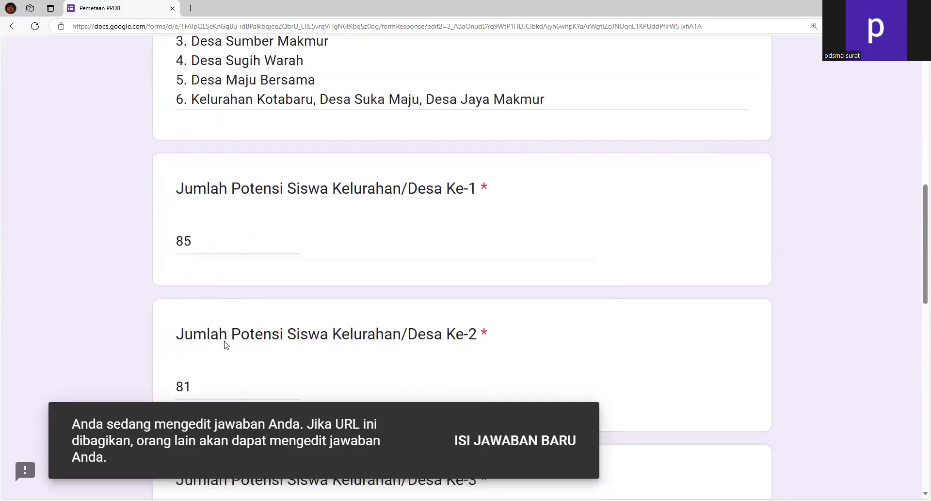
{"action": "left_click", "coordinate": [194, 145]}
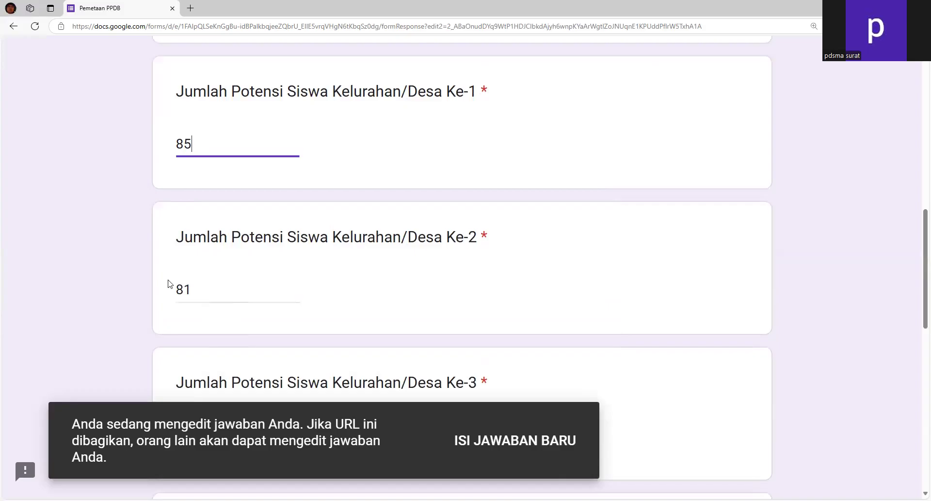
{"action": "left_click", "coordinate": [195, 290]}
{"action": "scroll", "coordinate": [195, 344], "scroll_direction": "down", "scroll_amount": 2}
{"action": "left_click", "coordinate": [201, 339]}
{"action": "scroll", "coordinate": [201, 339], "scroll_direction": "down", "scroll_amount": 3}
{"action": "left_click", "coordinate": [201, 338]}
{"action": "scroll", "coordinate": [203, 339], "scroll_direction": "down", "scroll_amount": 3}
{"action": "scroll", "coordinate": [202, 340], "scroll_direction": "down", "scroll_amount": 5}
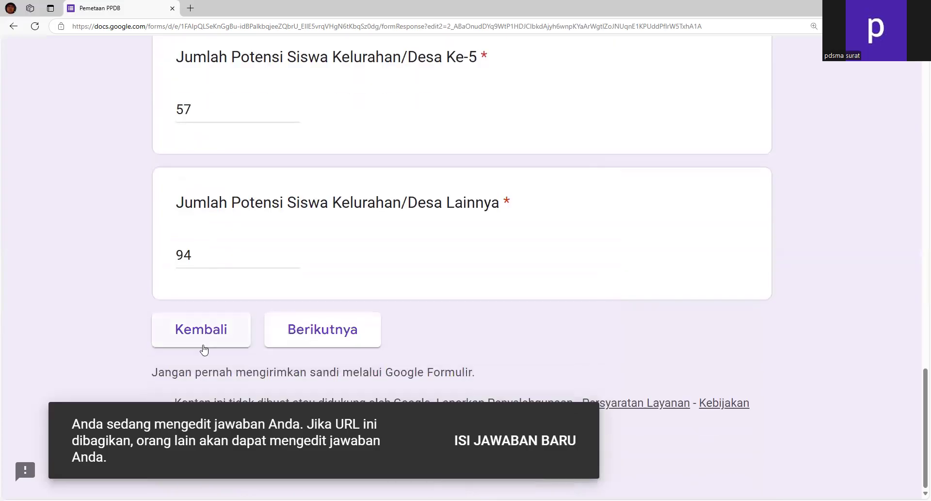
Continue to the Contact Person section, look over its existing answers and submit the edited form response
{"action": "left_click", "coordinate": [311, 323]}
{"action": "scroll", "coordinate": [277, 258], "scroll_direction": "down", "scroll_amount": 3}
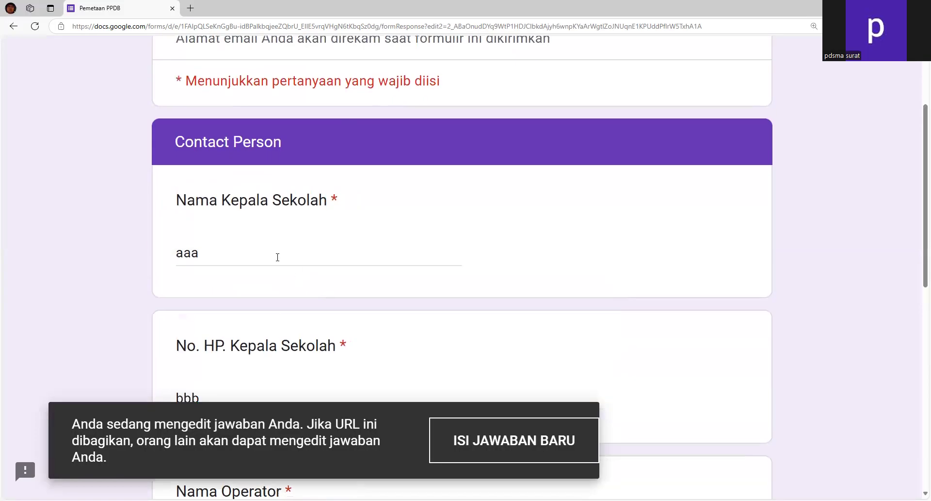
{"action": "left_click", "coordinate": [252, 269]}
{"action": "scroll", "coordinate": [252, 284], "scroll_direction": "down", "scroll_amount": 3}
{"action": "scroll", "coordinate": [250, 287], "scroll_direction": "down", "scroll_amount": 7}
{"action": "left_click", "coordinate": [305, 330]}
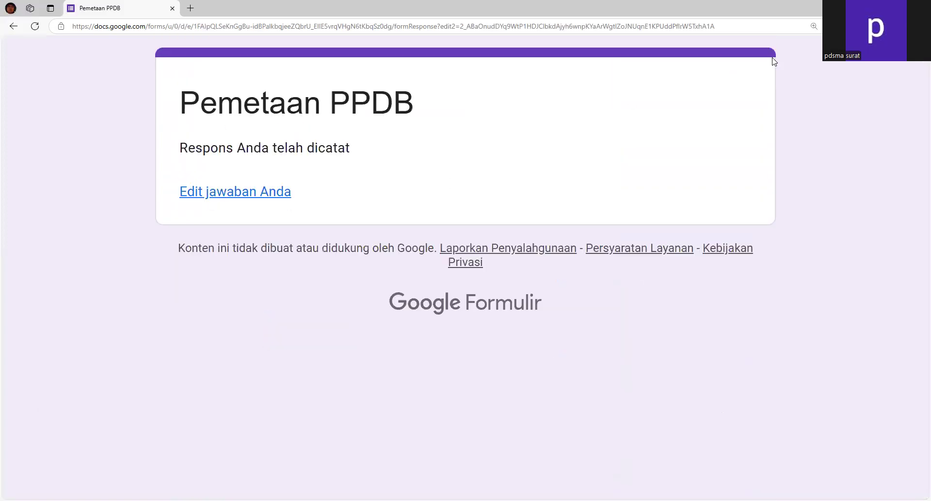